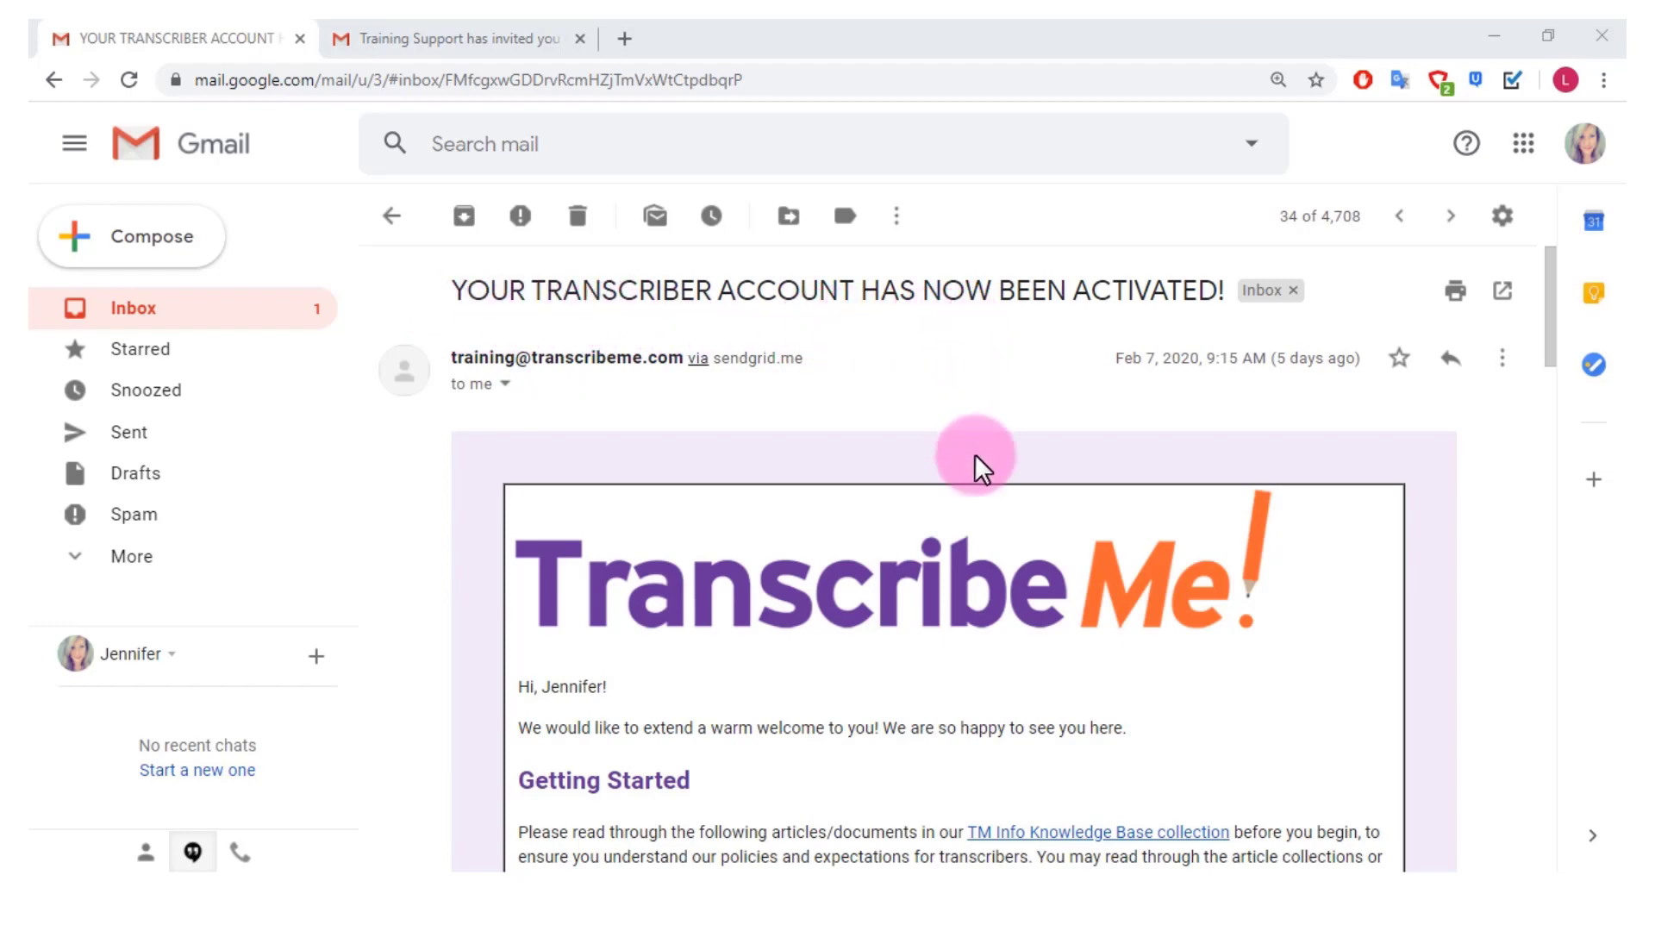
Open the Training Support email inviting you to the Transcriber Watercooler on Yammer and scroll past Accept Invitation.
scroll(975, 454, "down", 4)
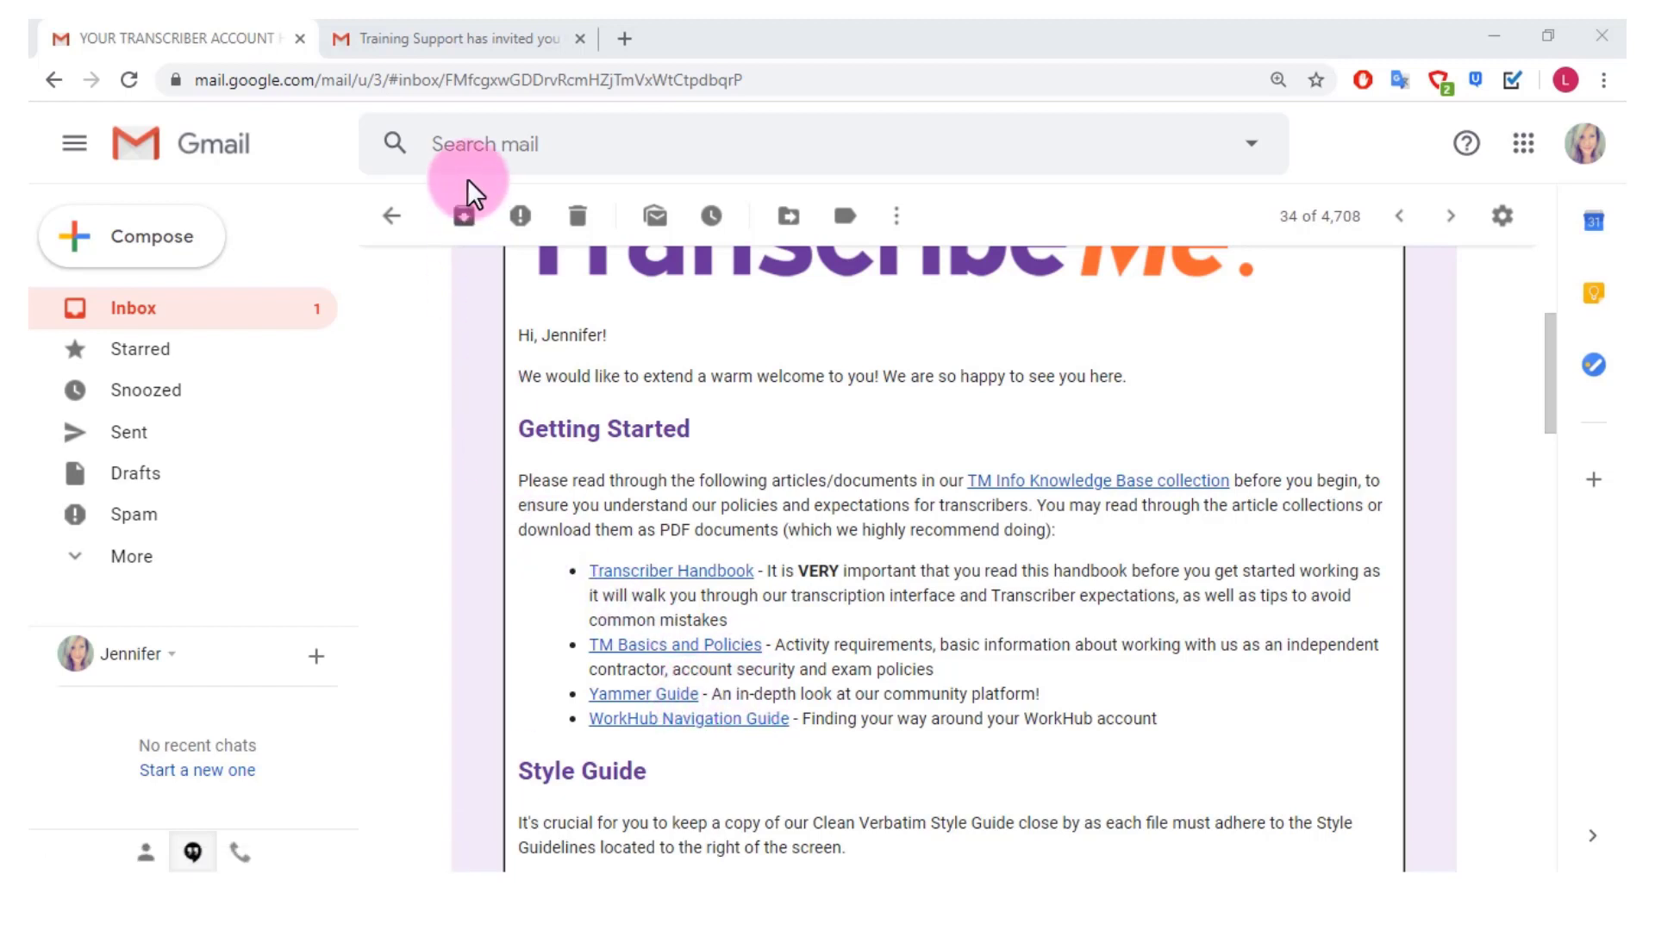
left_click(452, 48)
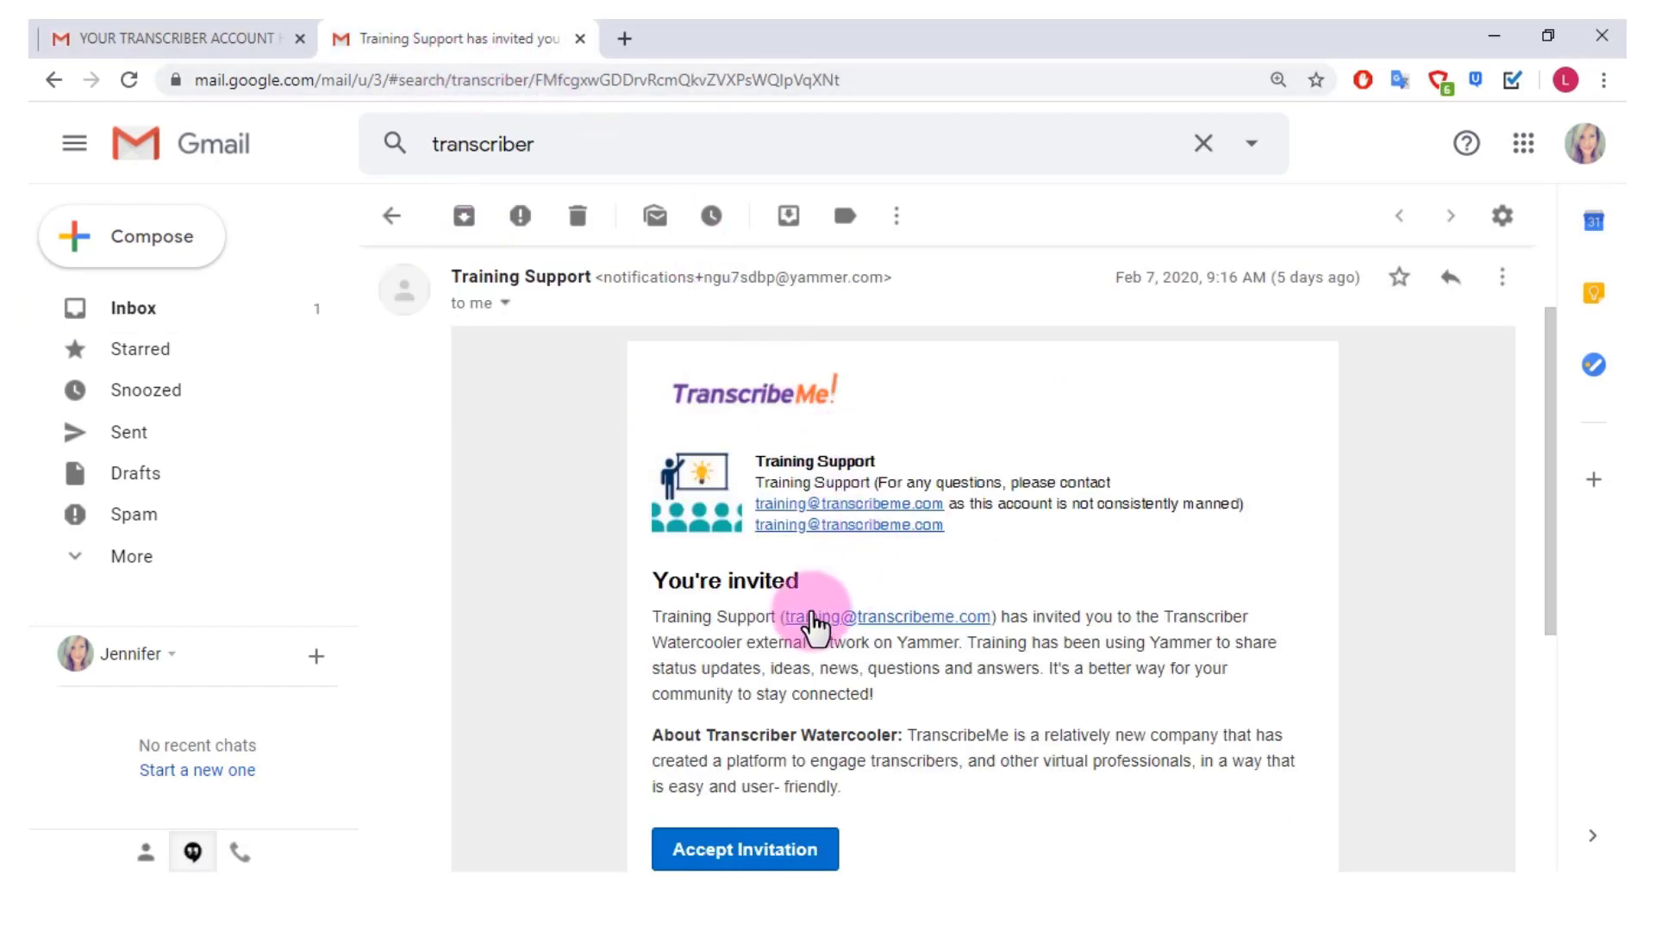
scroll(774, 673, "down", 2)
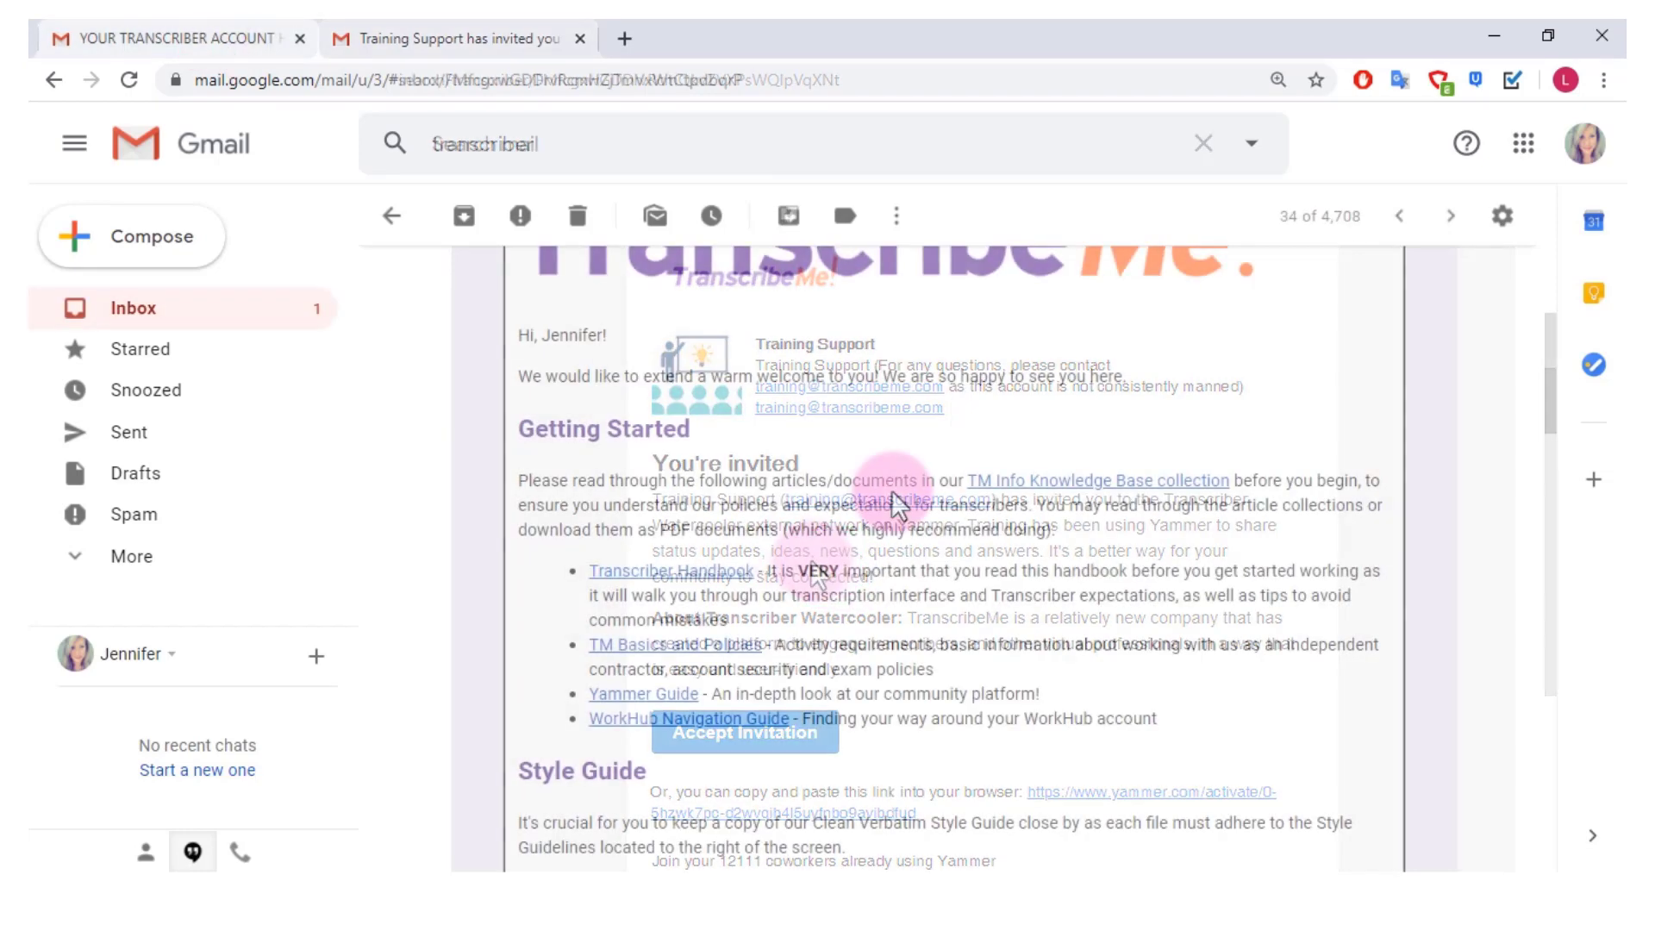
scroll(891, 492, "down", 4)
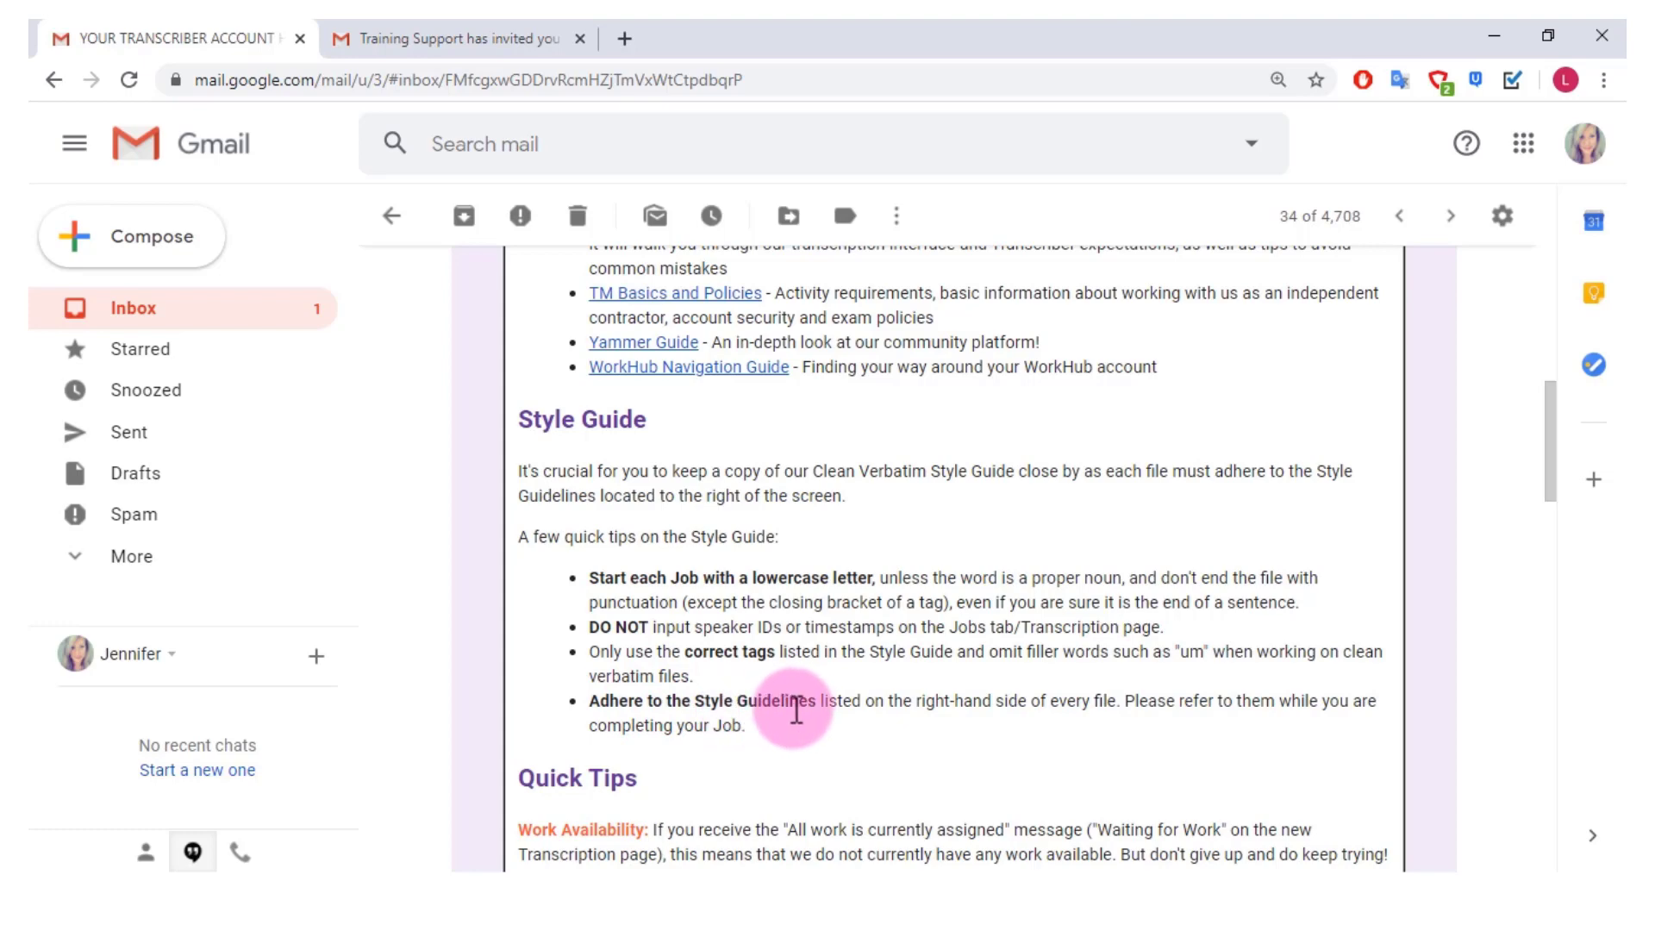
Scroll down through the getting-started welcome email and back up to its top.
scroll(797, 702, "down", 5)
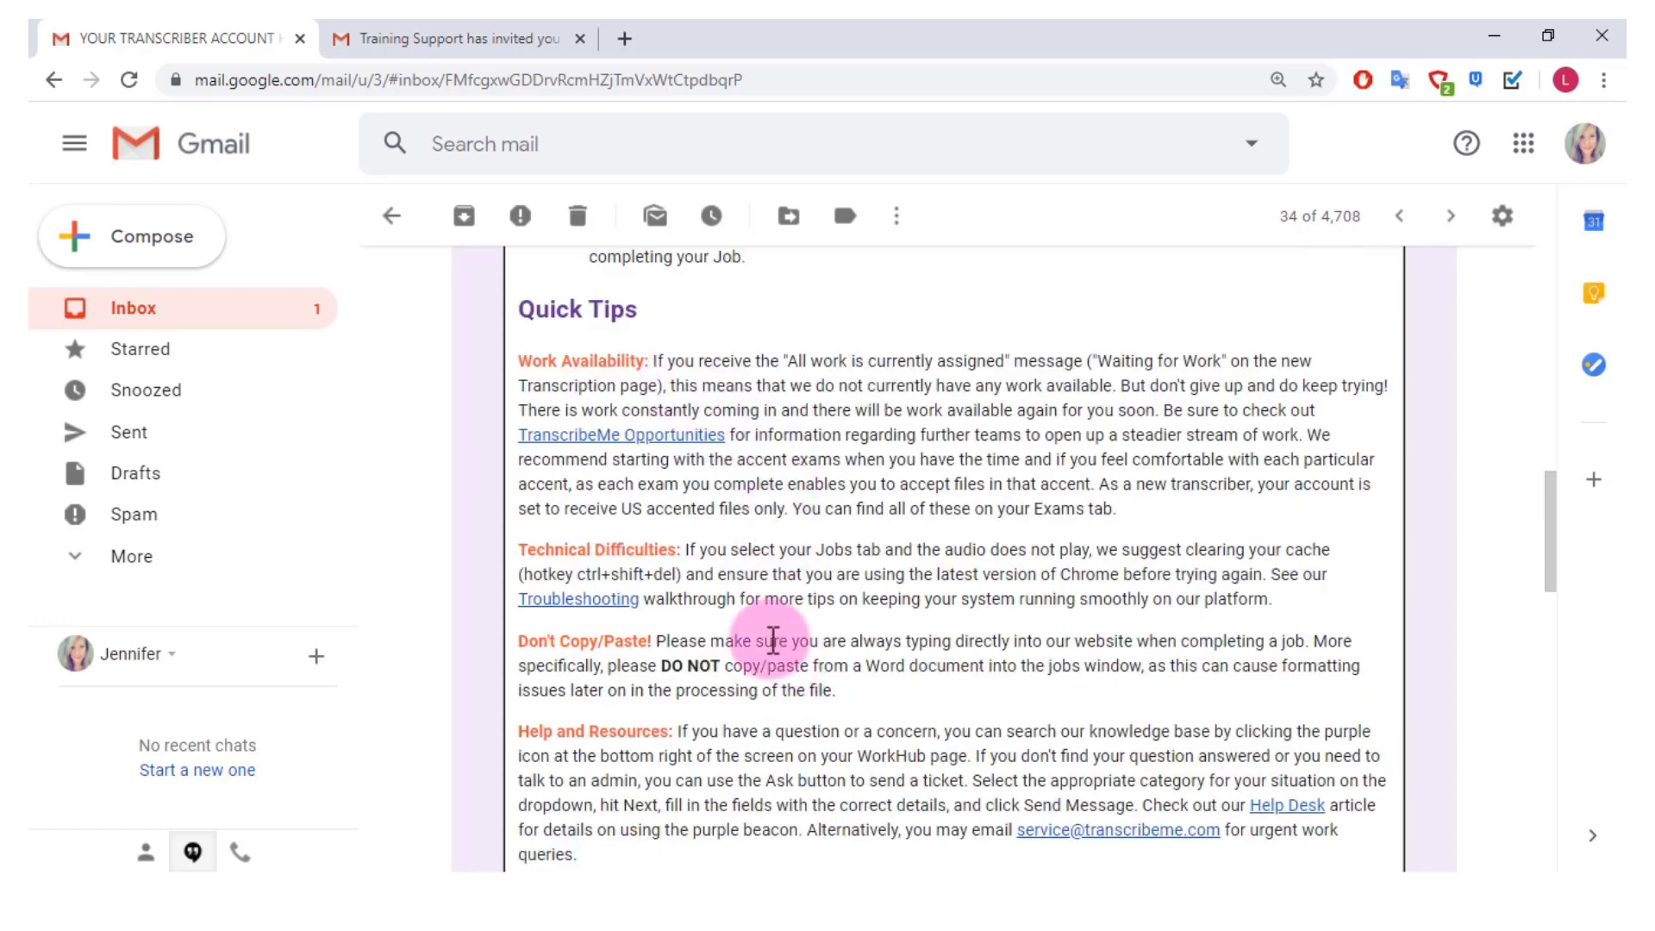
scroll(784, 754, "down", 3)
scroll(782, 754, "down", 5)
scroll(792, 728, "down", 10)
scroll(792, 726, "up", 11)
scroll(790, 724, "up", 15)
scroll(794, 731, "up", 2)
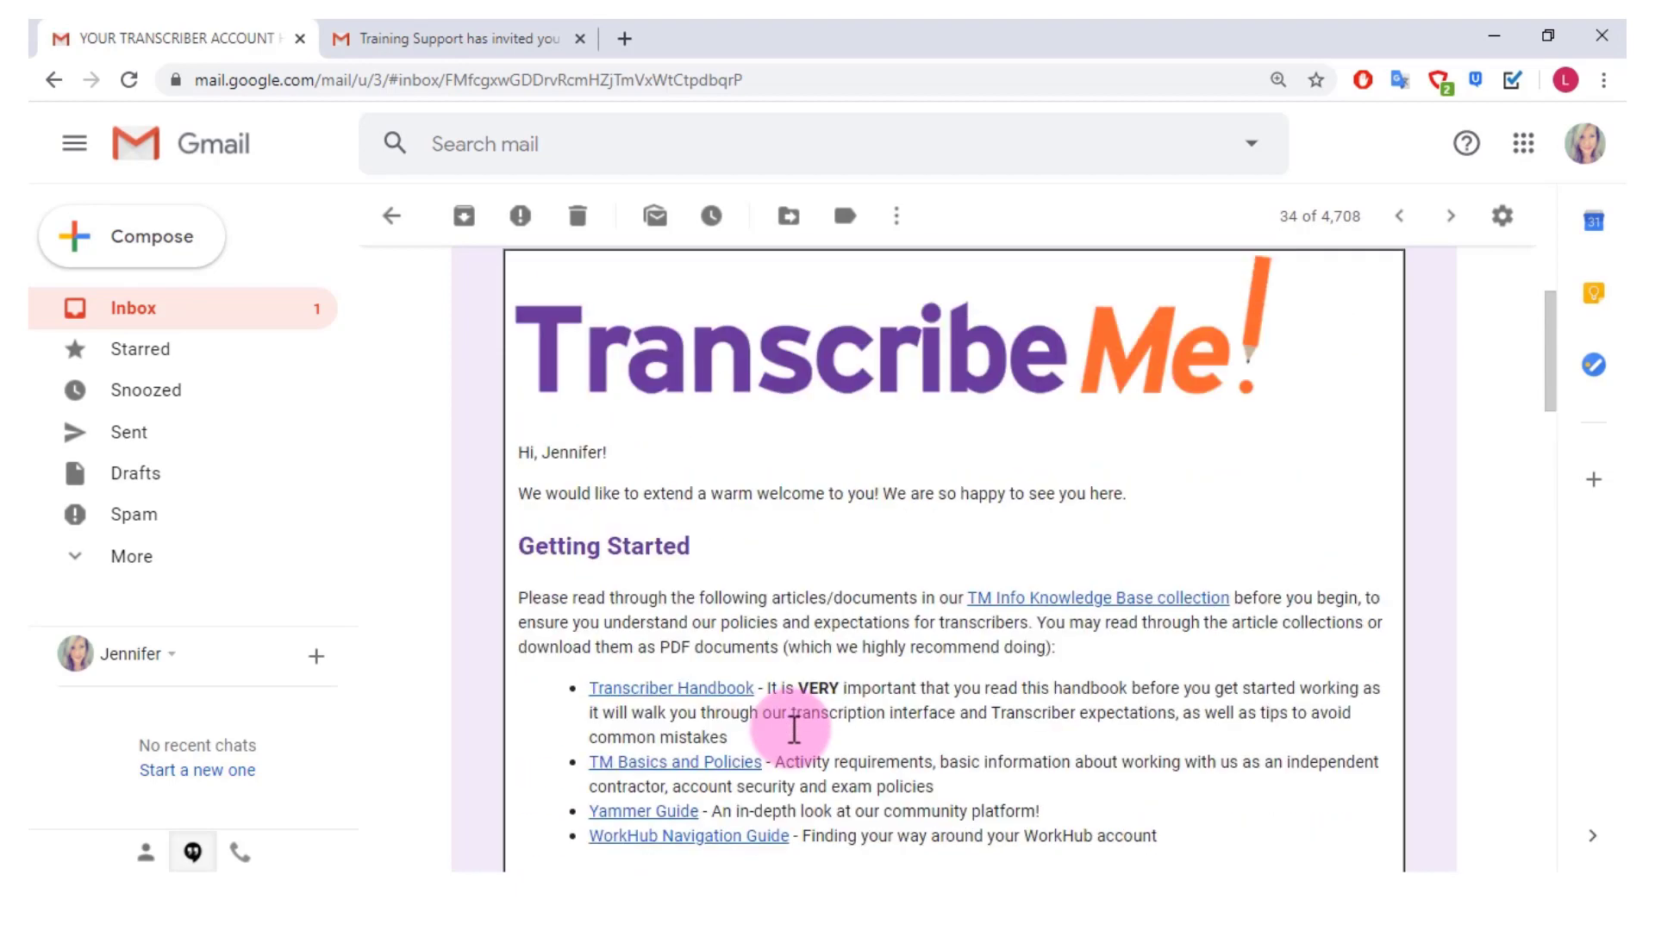
Open transcribeme.com in a new tab and log in to WorkHub as a transcriptionist.
left_click(603, 349)
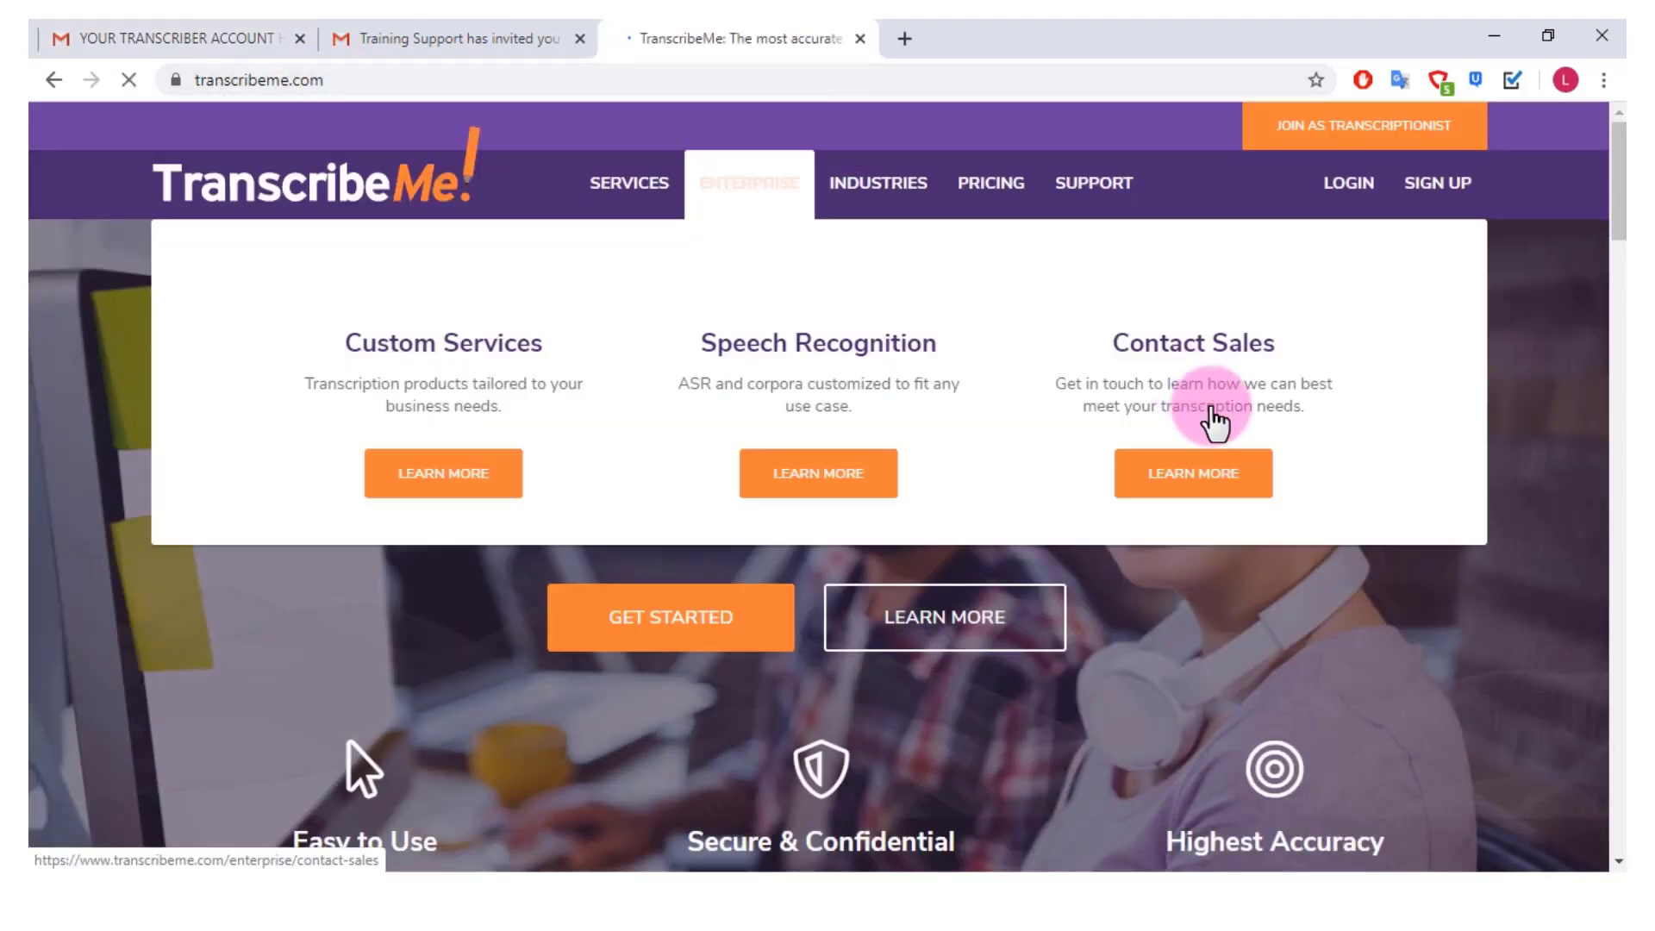
mouse_move(1362, 191)
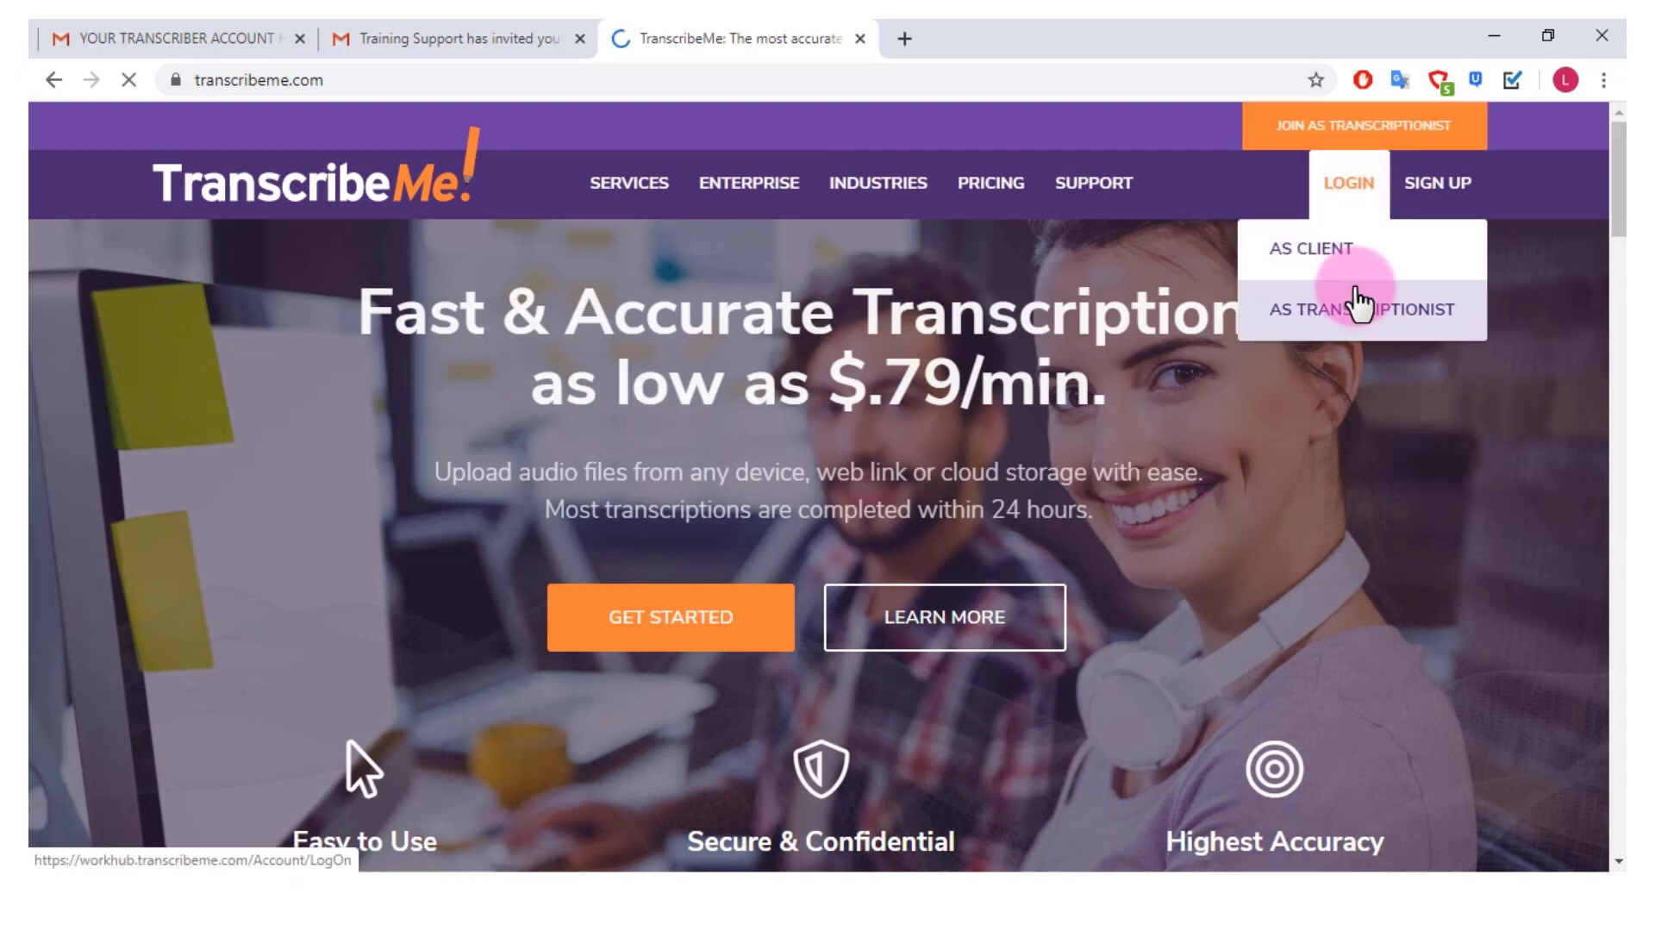
left_click(1346, 312)
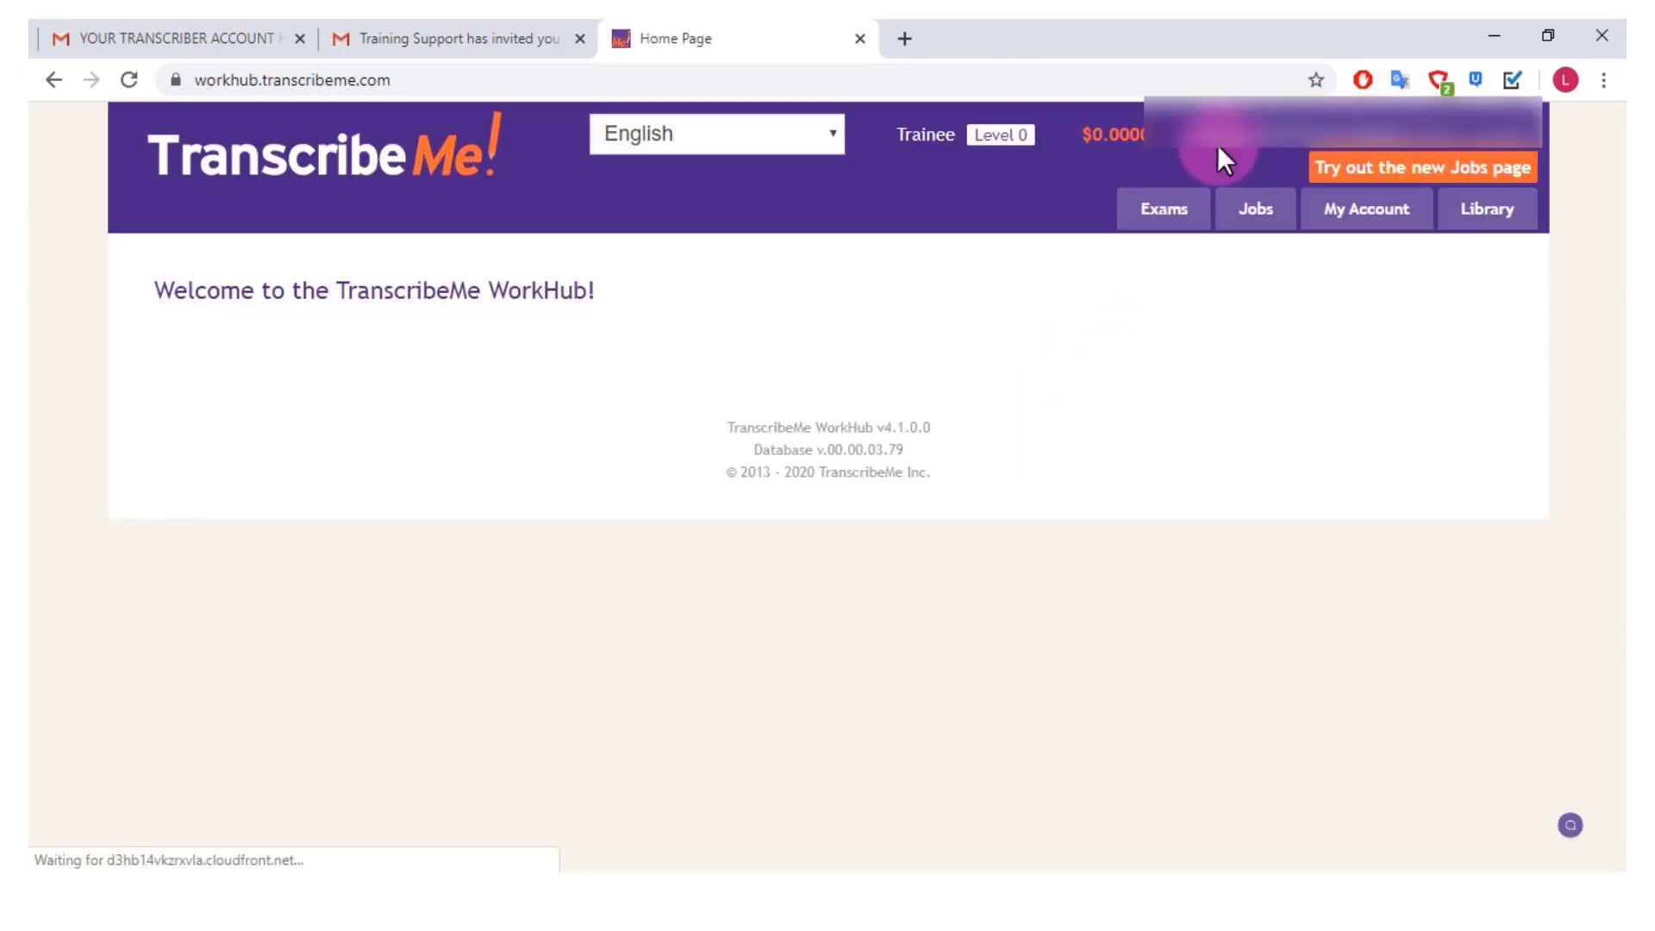
Go to Jobs, read through the Terms of Service PDF, accept them and continue.
left_click(1261, 215)
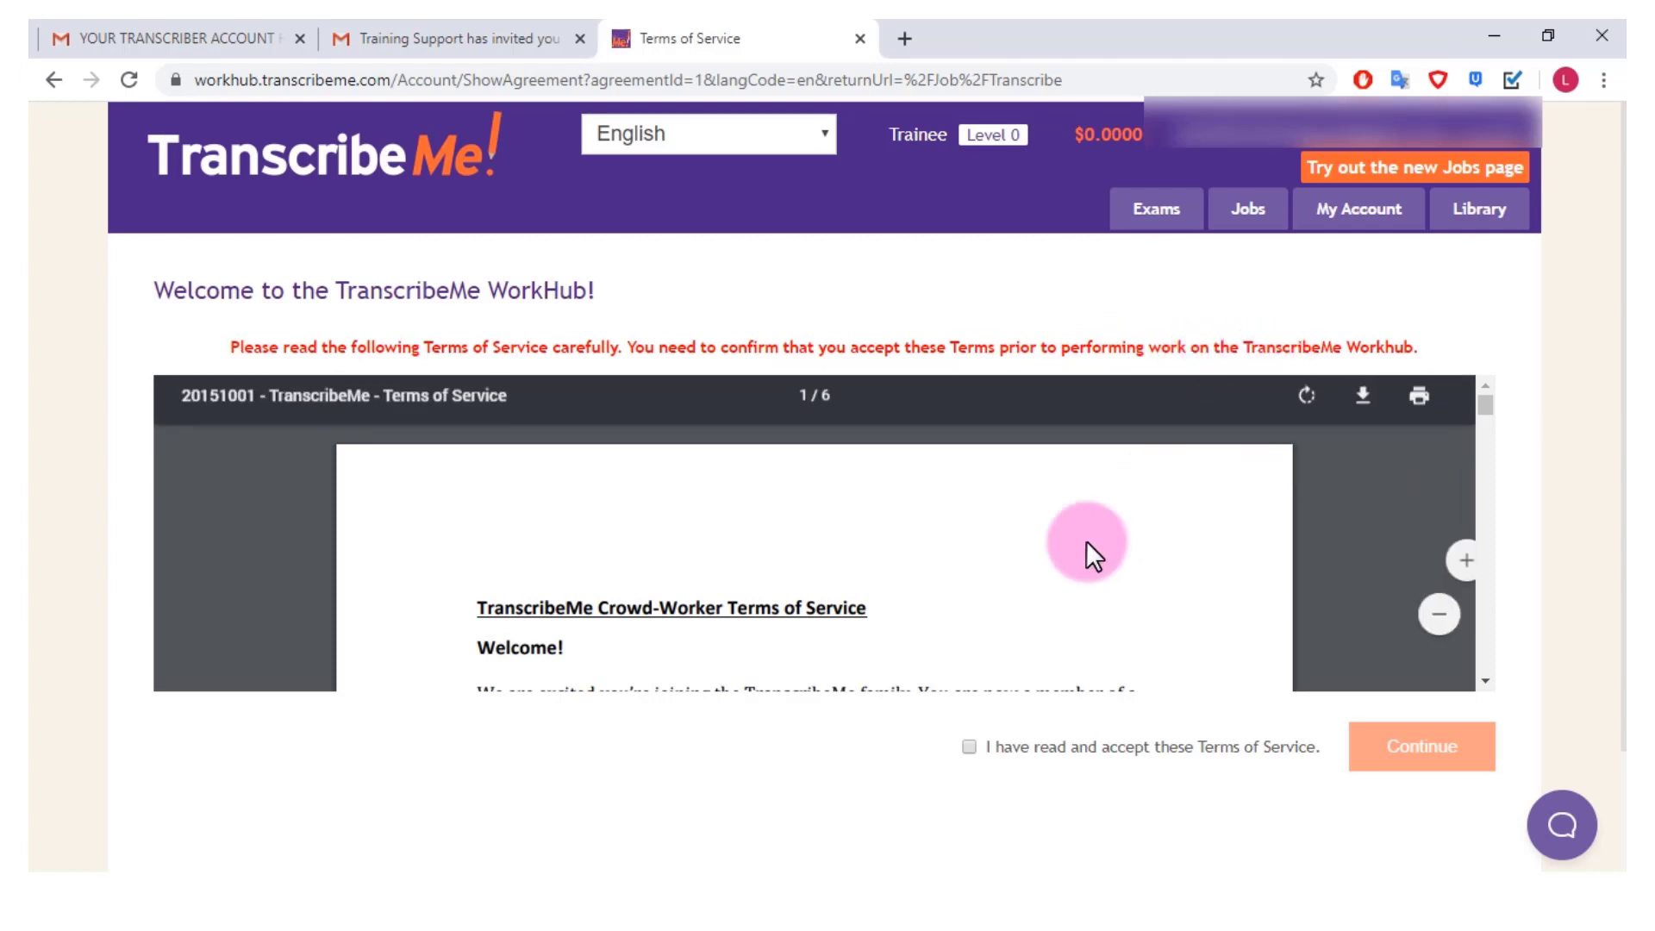
scroll(975, 555, "down", 1)
scroll(763, 519, "down", 1)
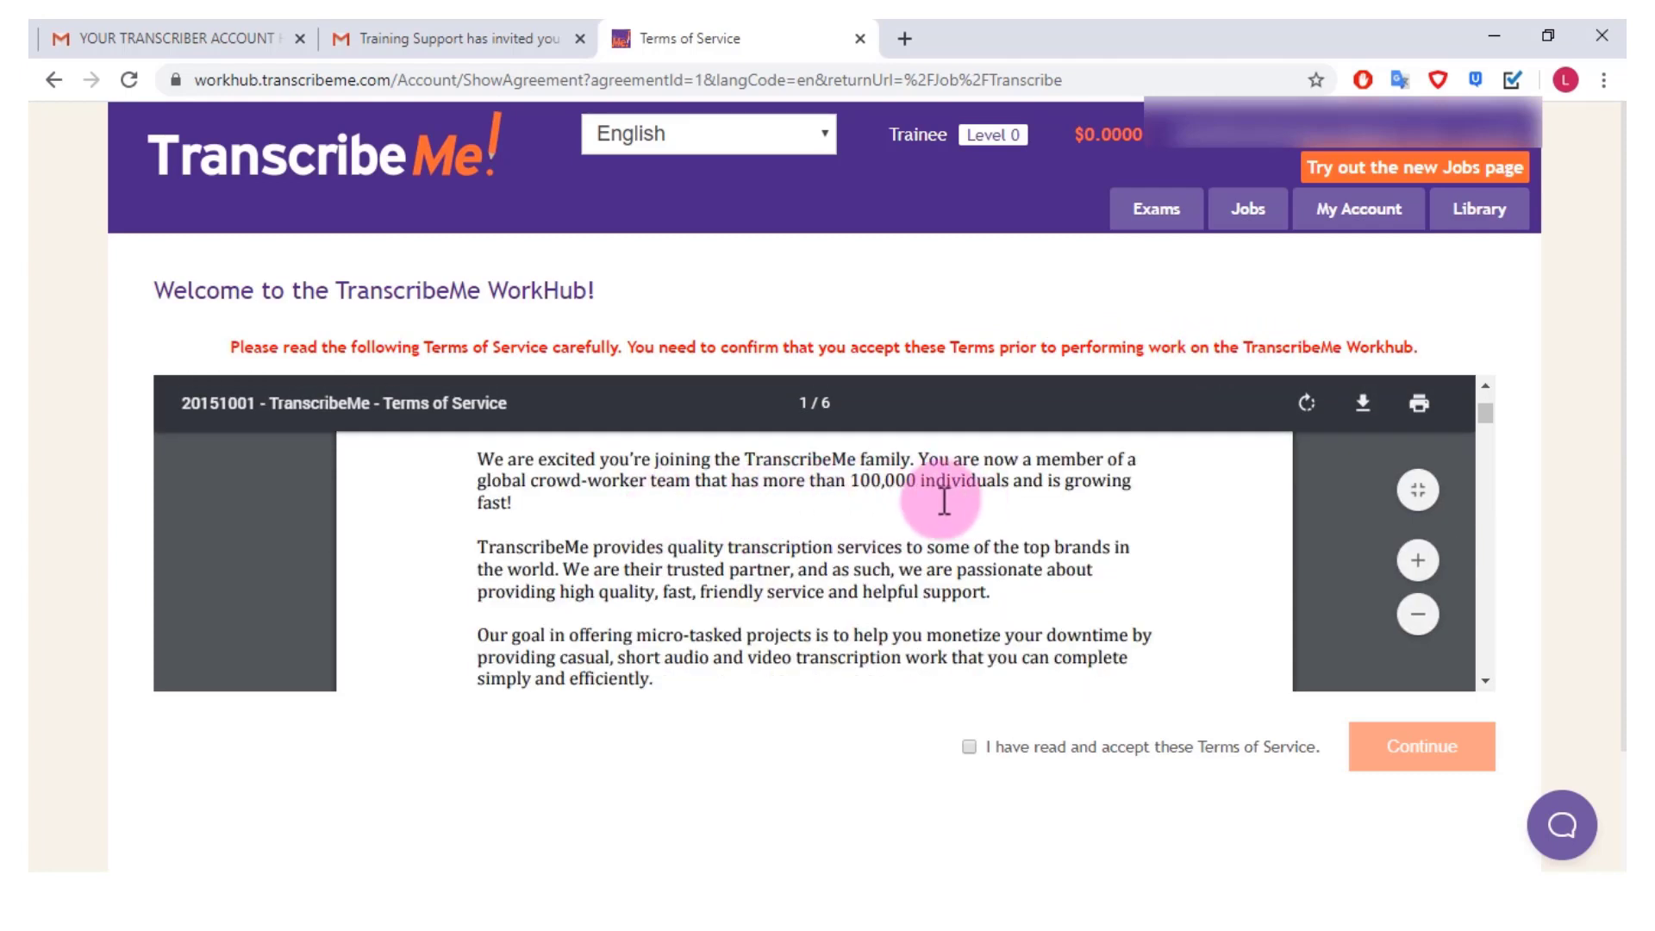
left_click_drag(1485, 413, 1497, 685)
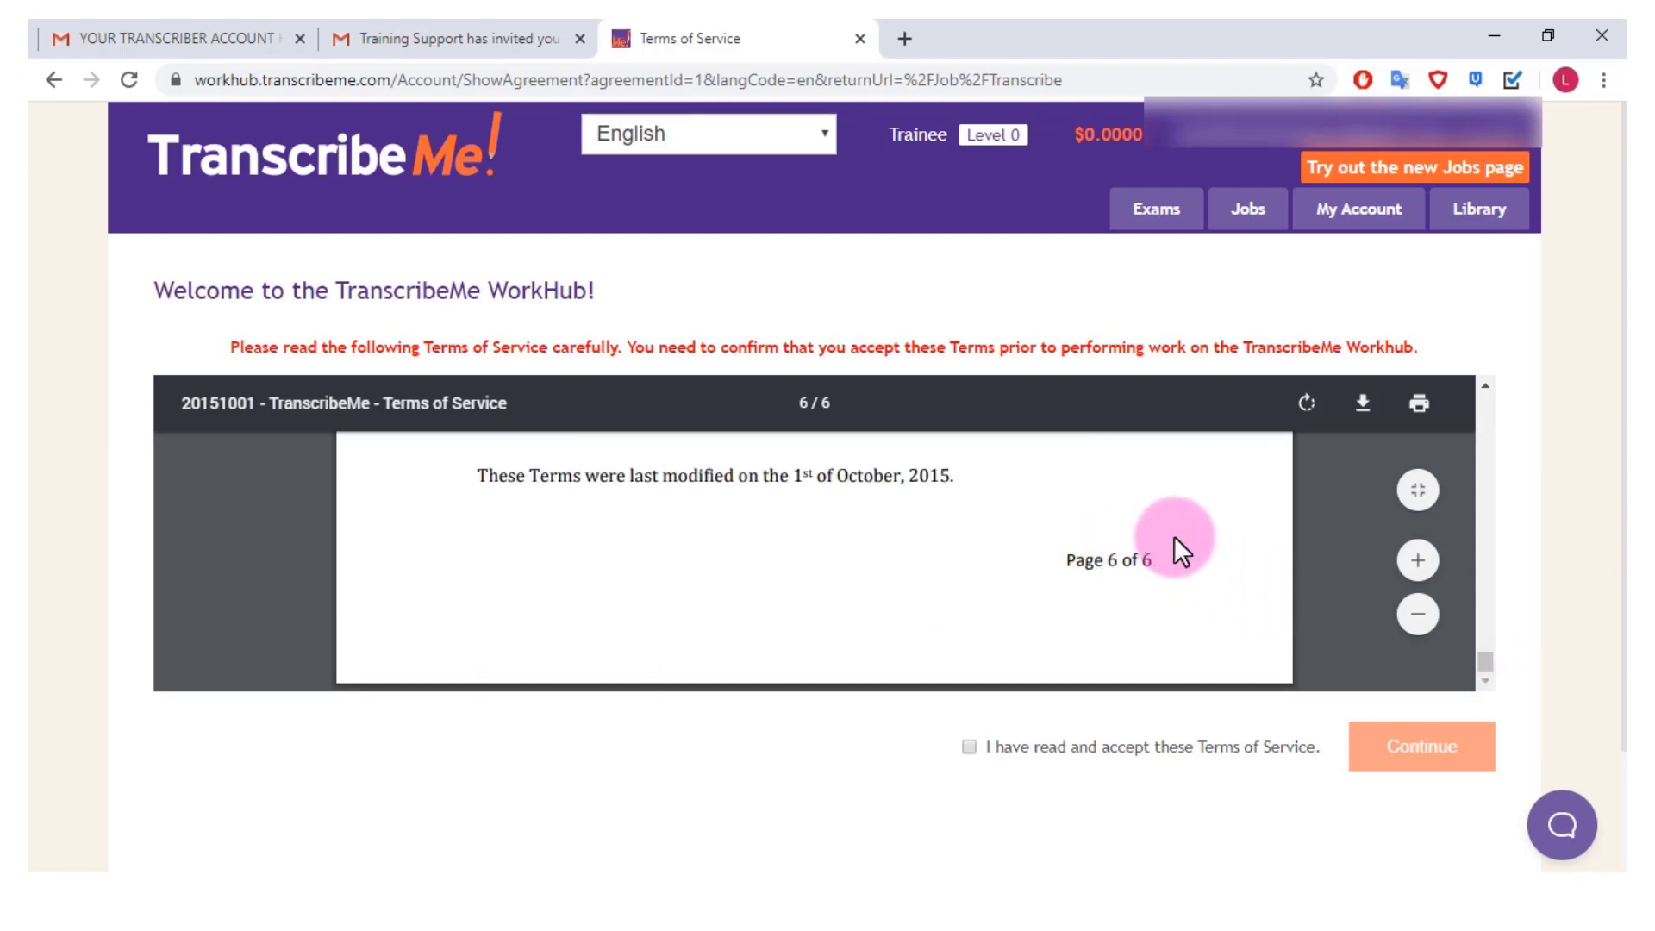
left_click(984, 746)
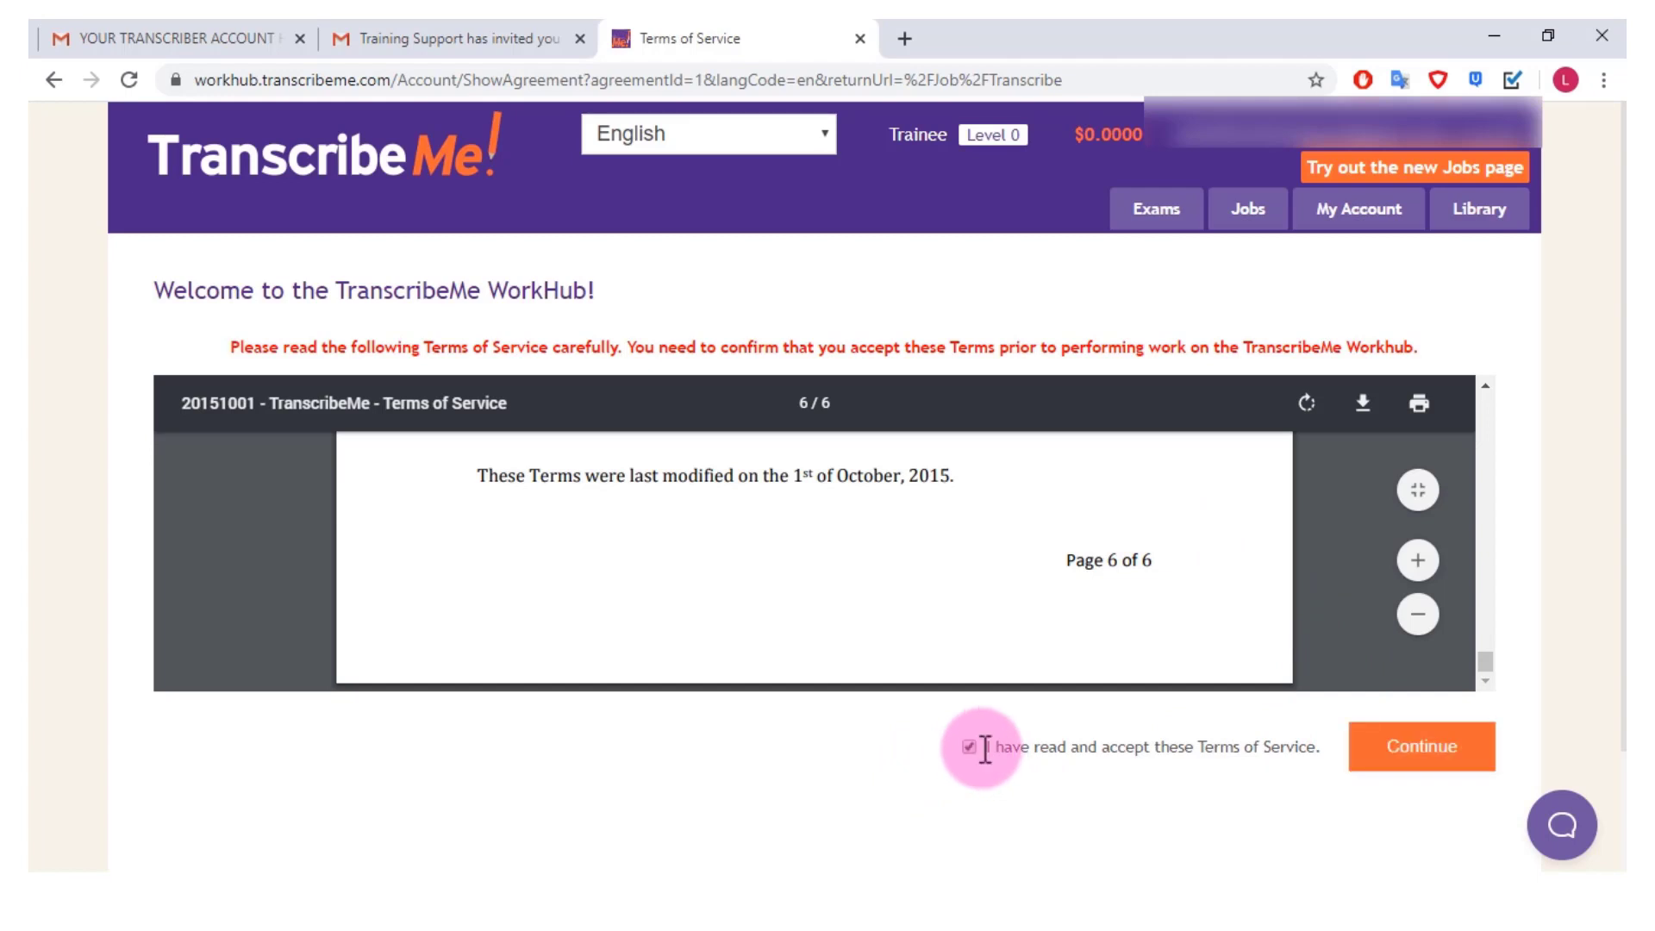
left_click(1382, 754)
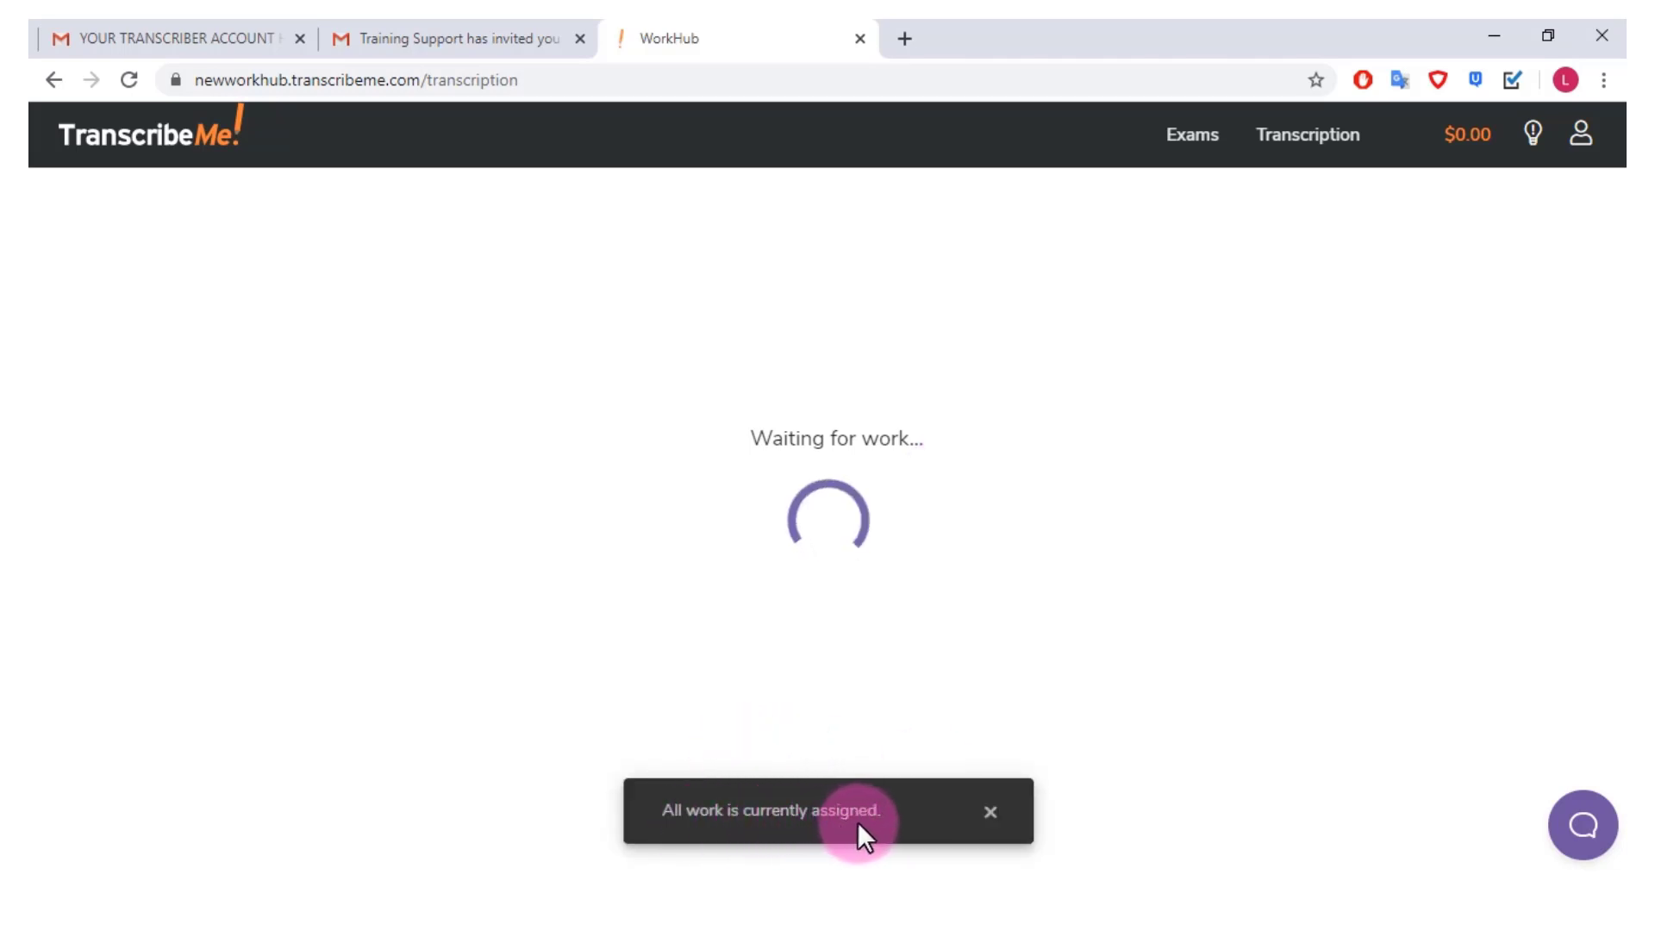
Close the 'All work is currently assigned.' notice at the bottom of the Transcription page.
left_click(991, 813)
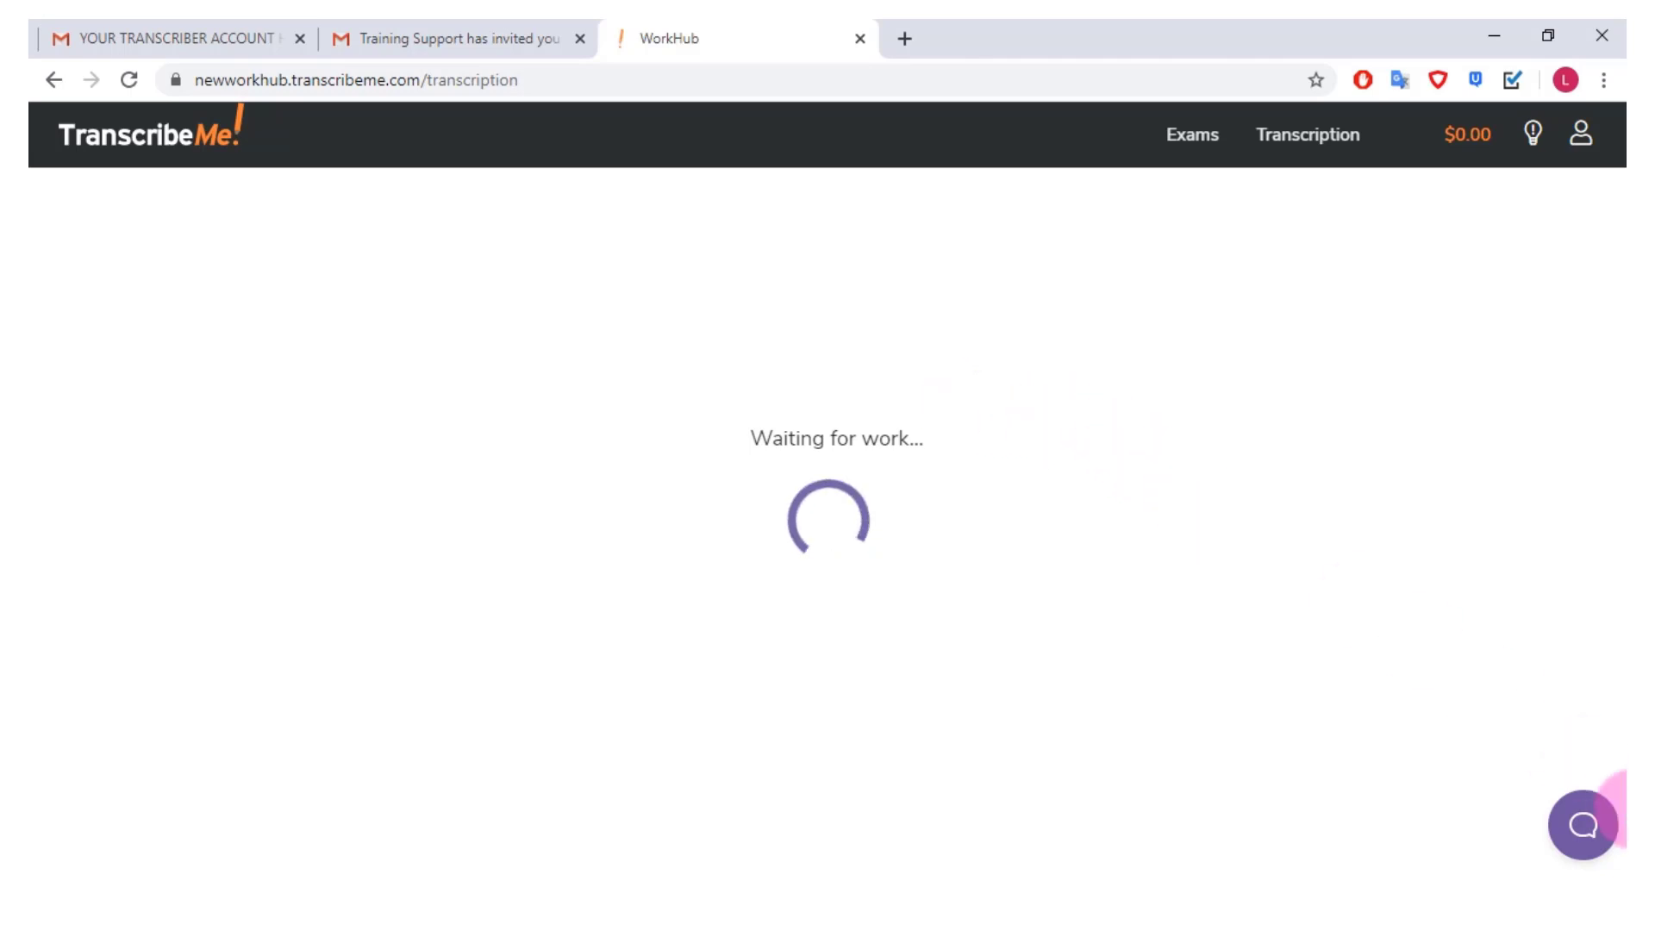
In the support chat, choose Ask with 'Technical difficulties' as the situation, then return to instant answers.
left_click(1583, 828)
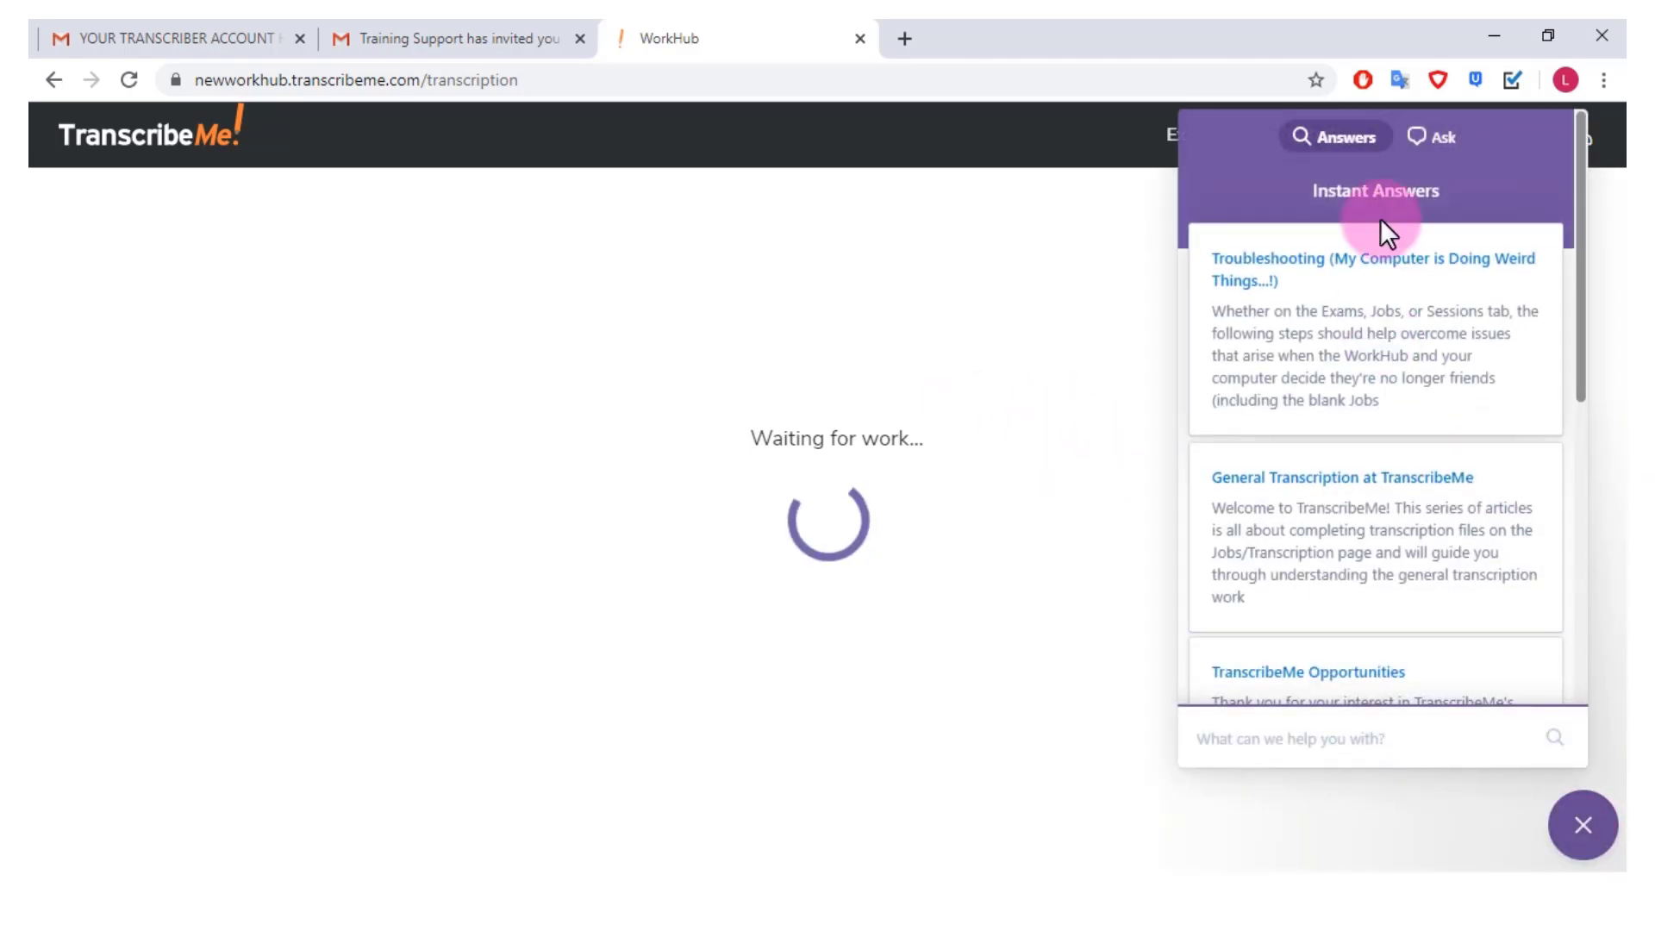
left_click(1433, 136)
left_click(1357, 399)
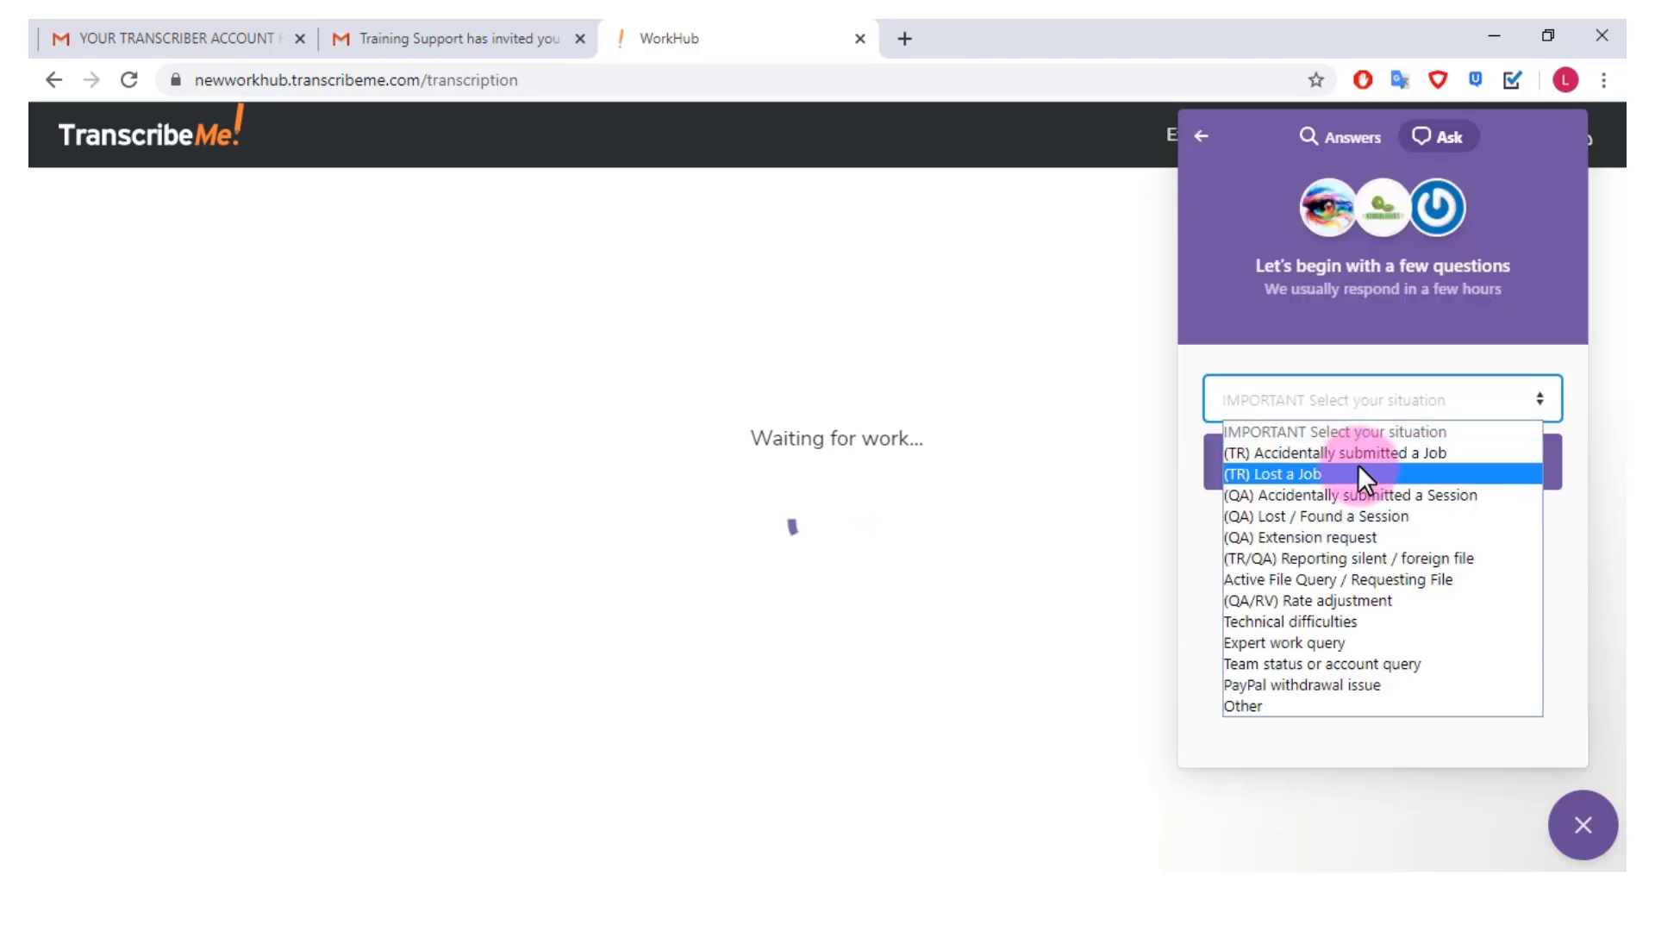
left_click(1355, 619)
left_click(1409, 477)
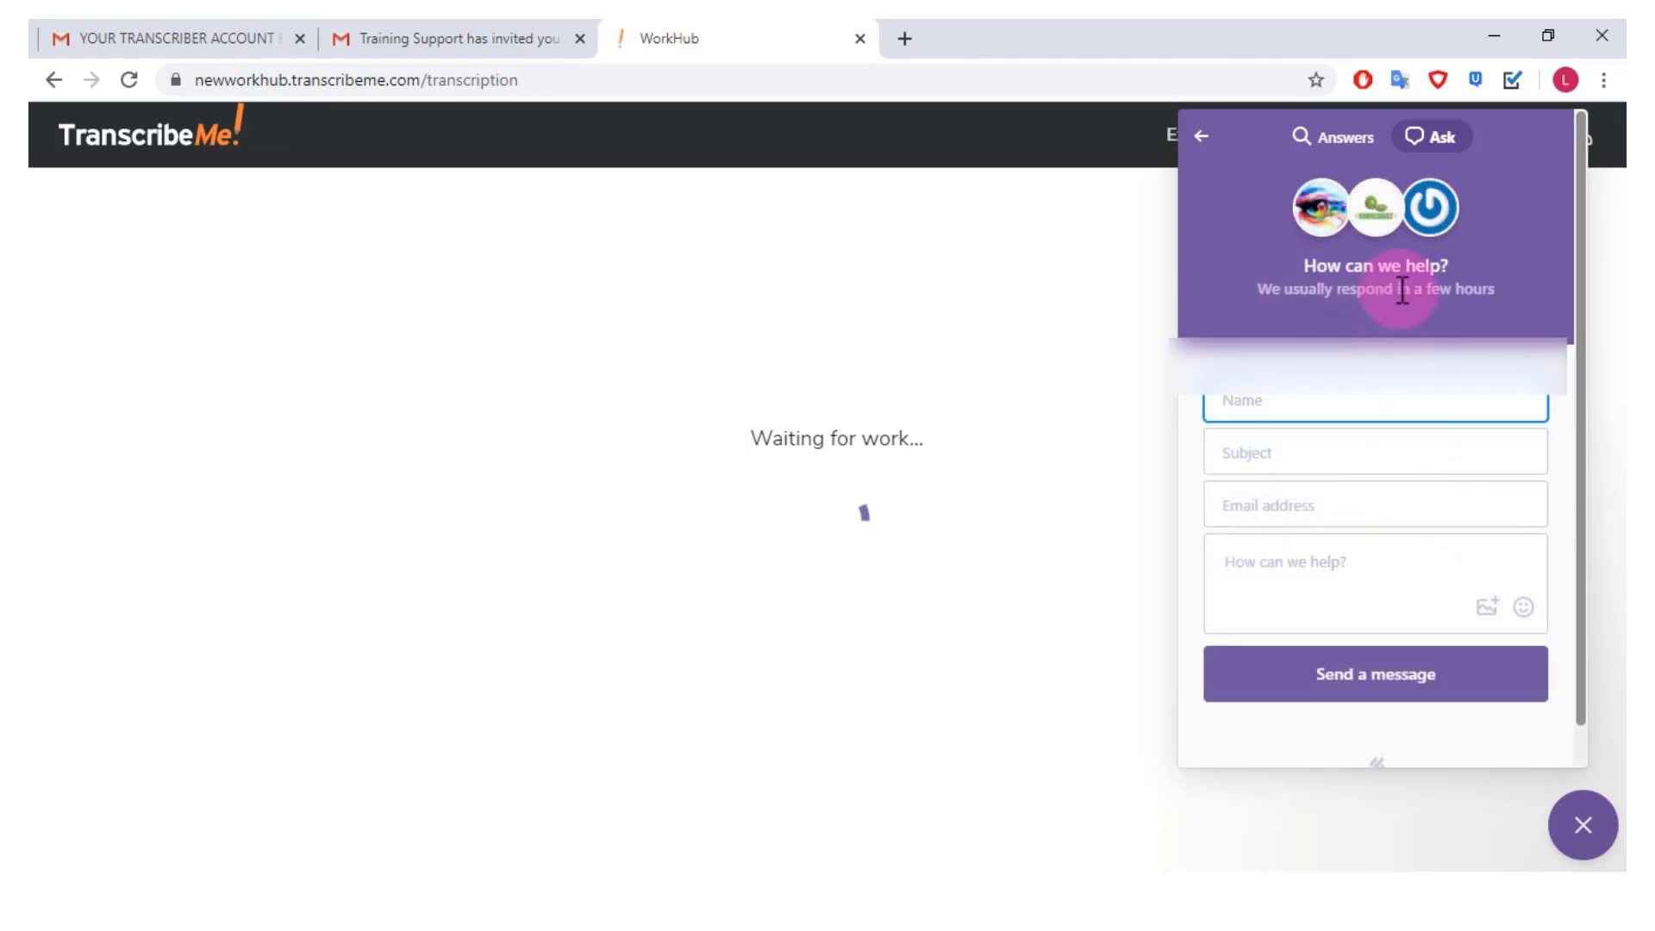
left_click(1350, 143)
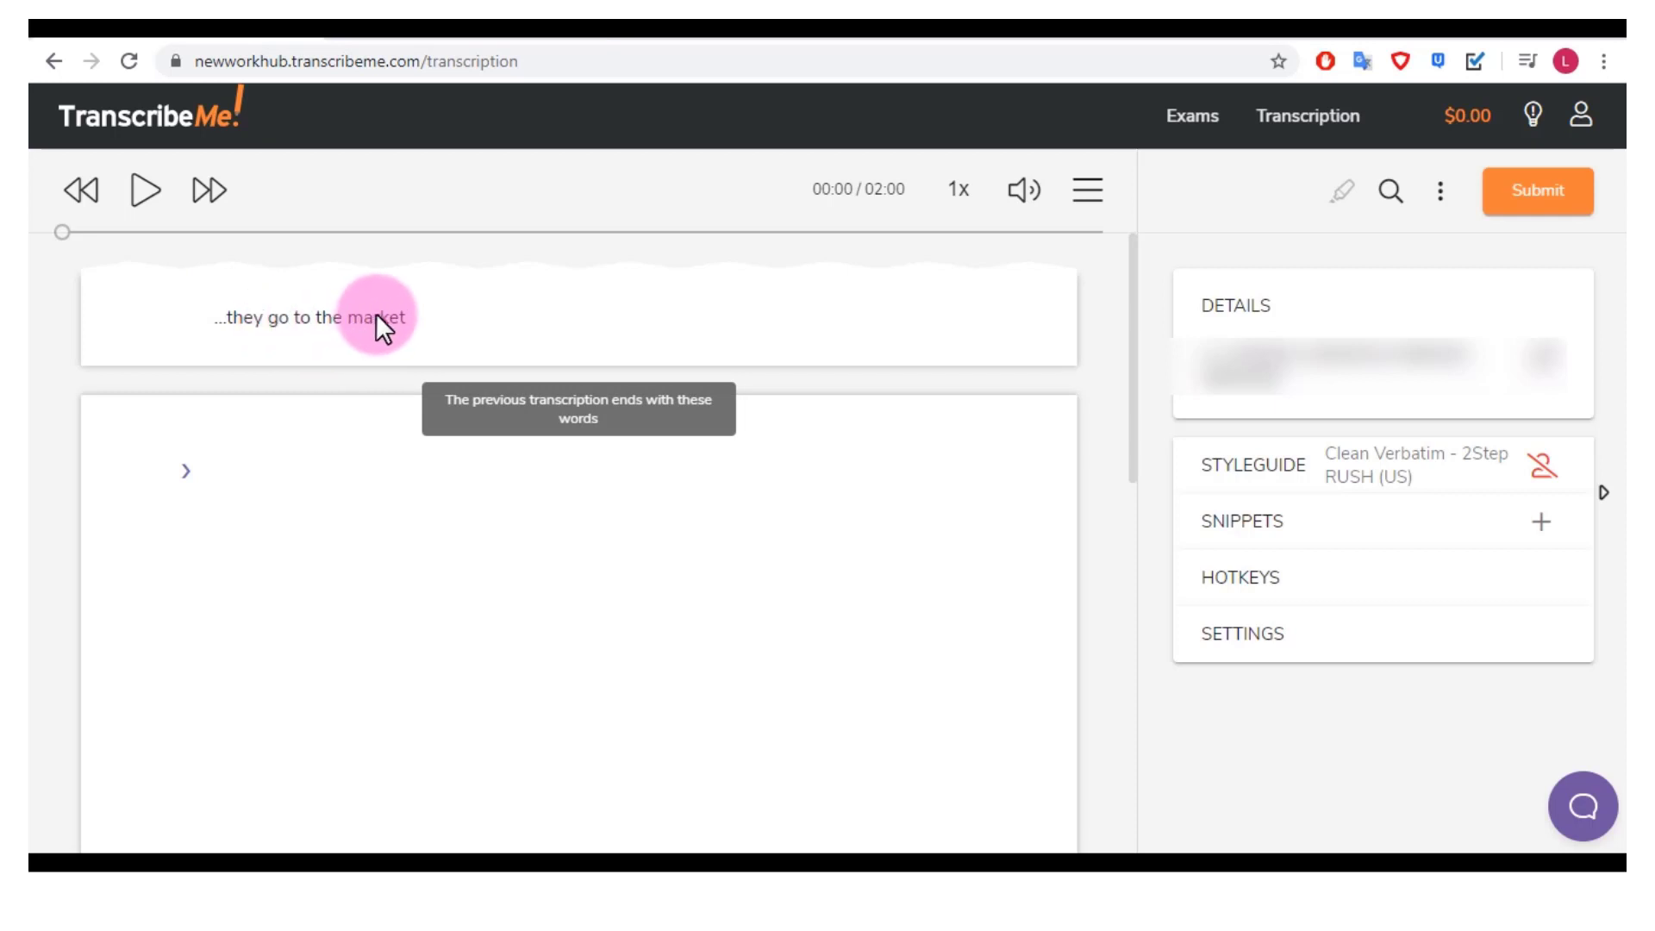
Play the audio to 00:05 and type 'to buy tea and biscuits.' and 'What else did he buy?'.
left_click(239, 468)
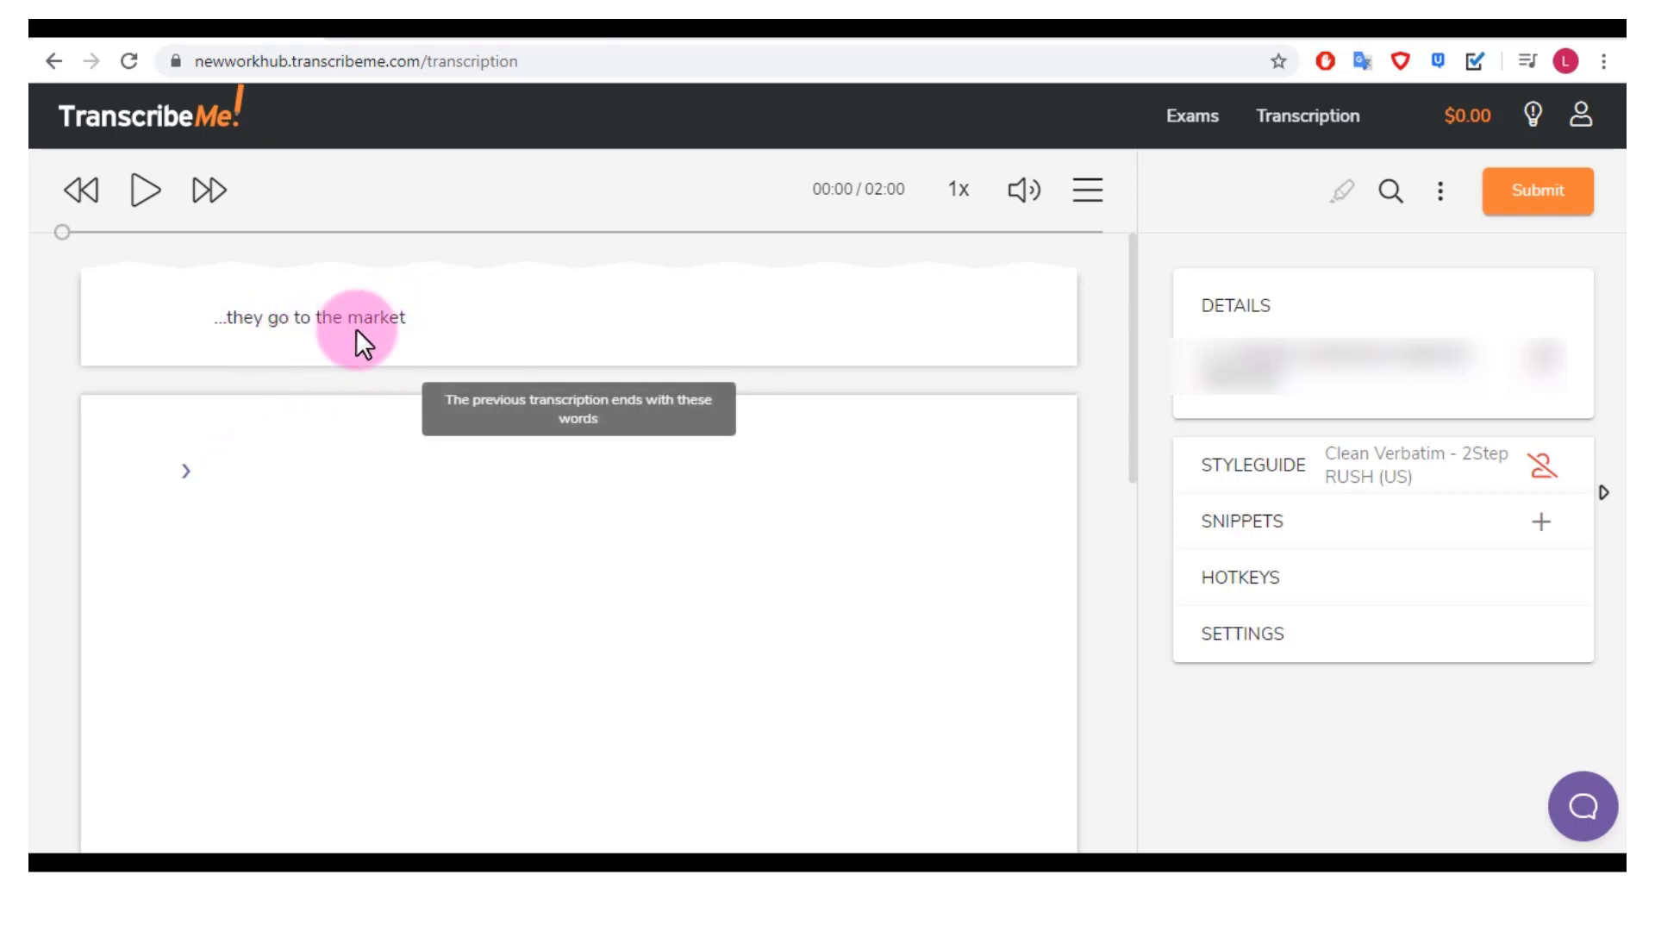
left_click(145, 193)
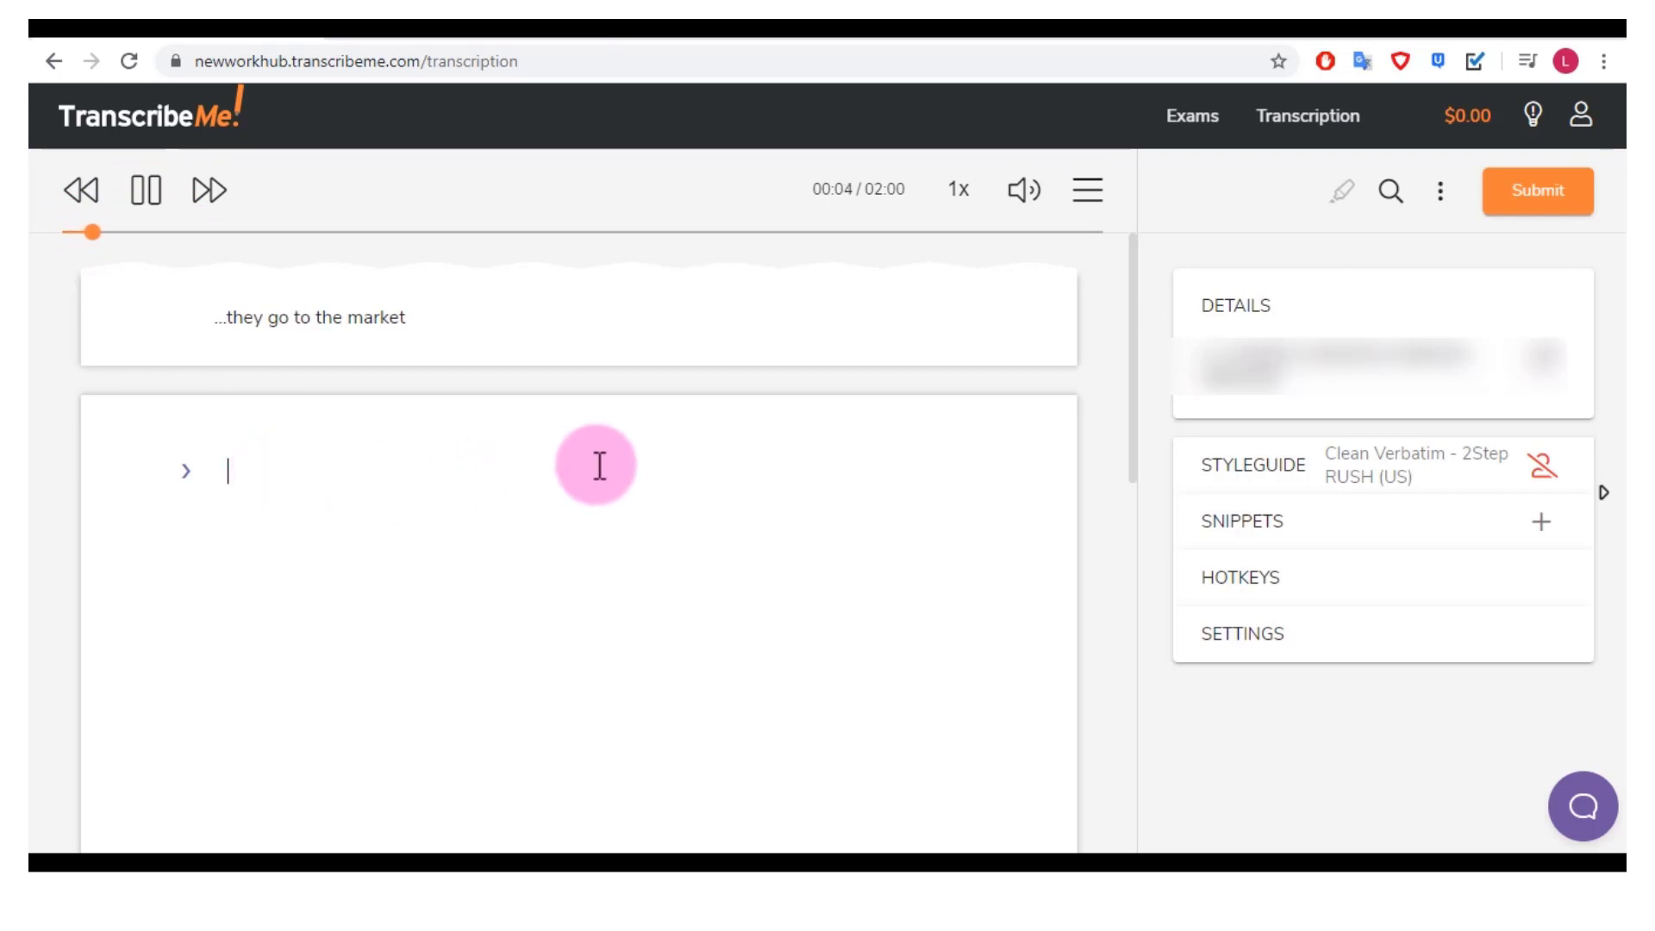
left_click(146, 193)
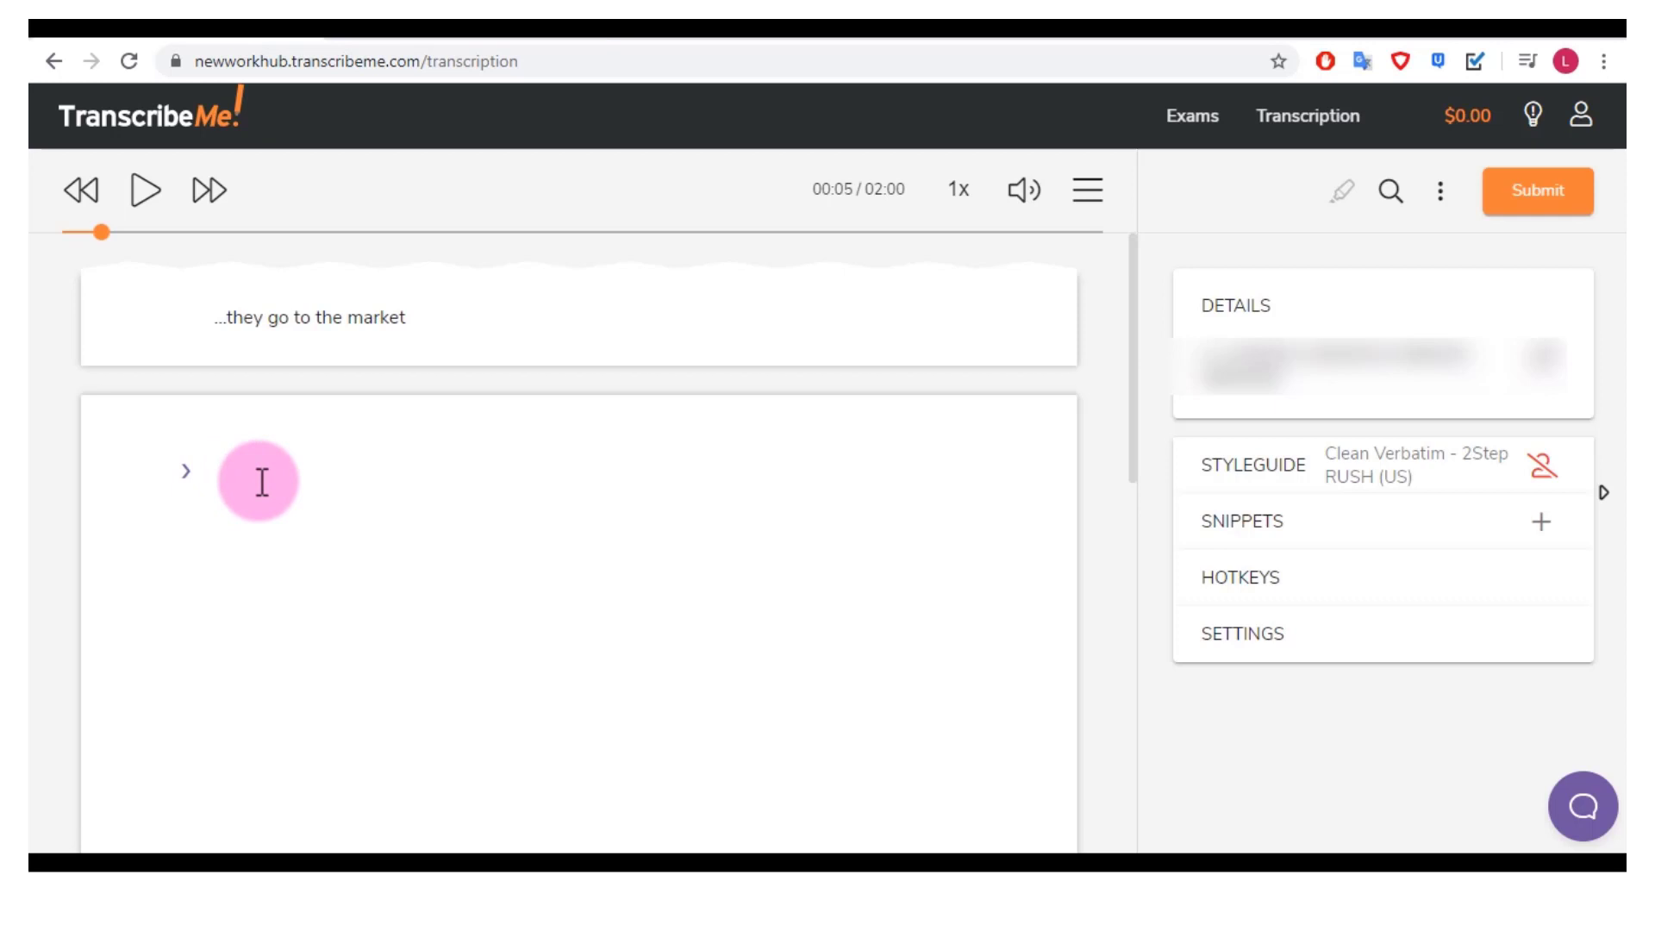
type("buy tea and biscuits.")
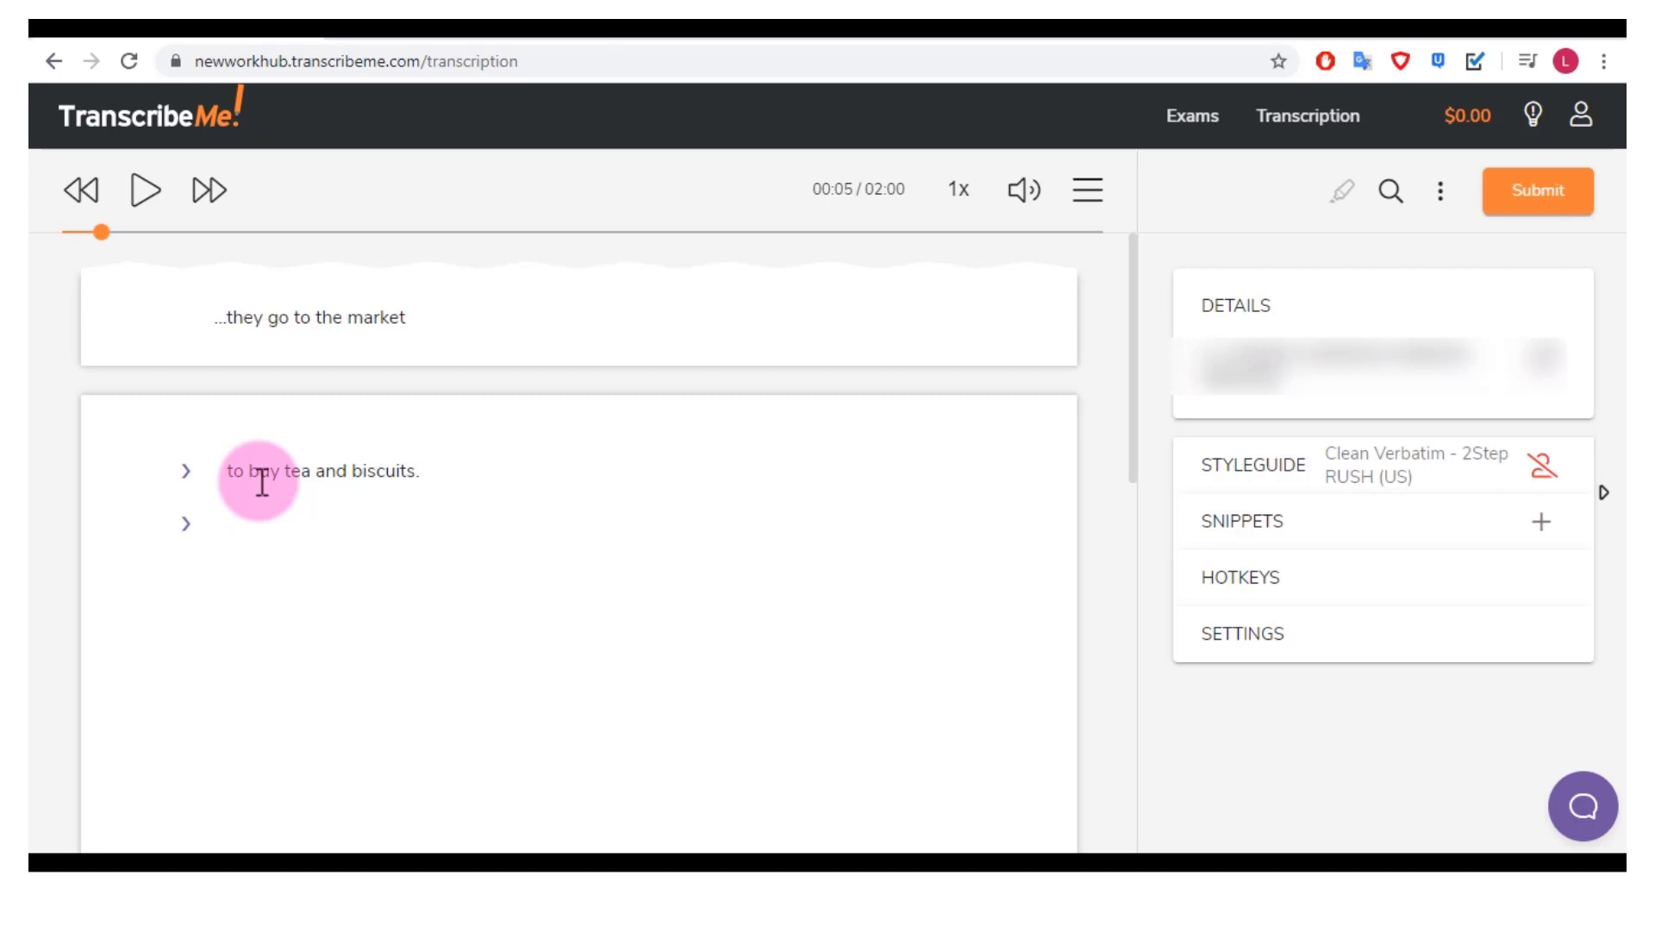
type("What else did he buy?")
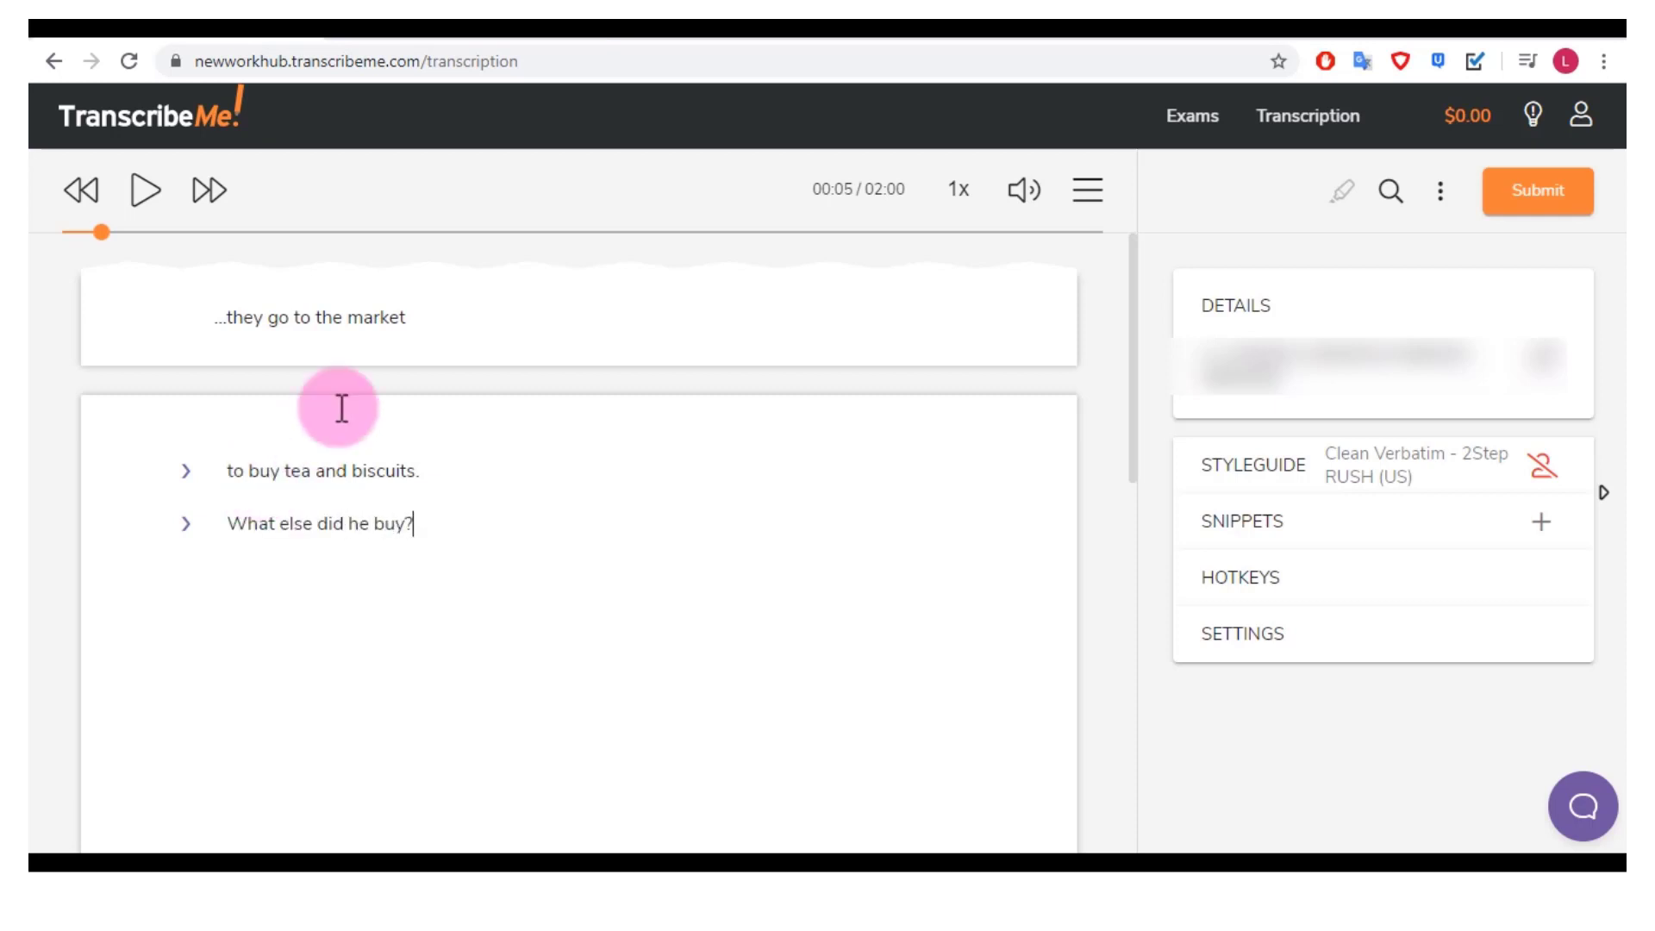
mouse_move(556, 349)
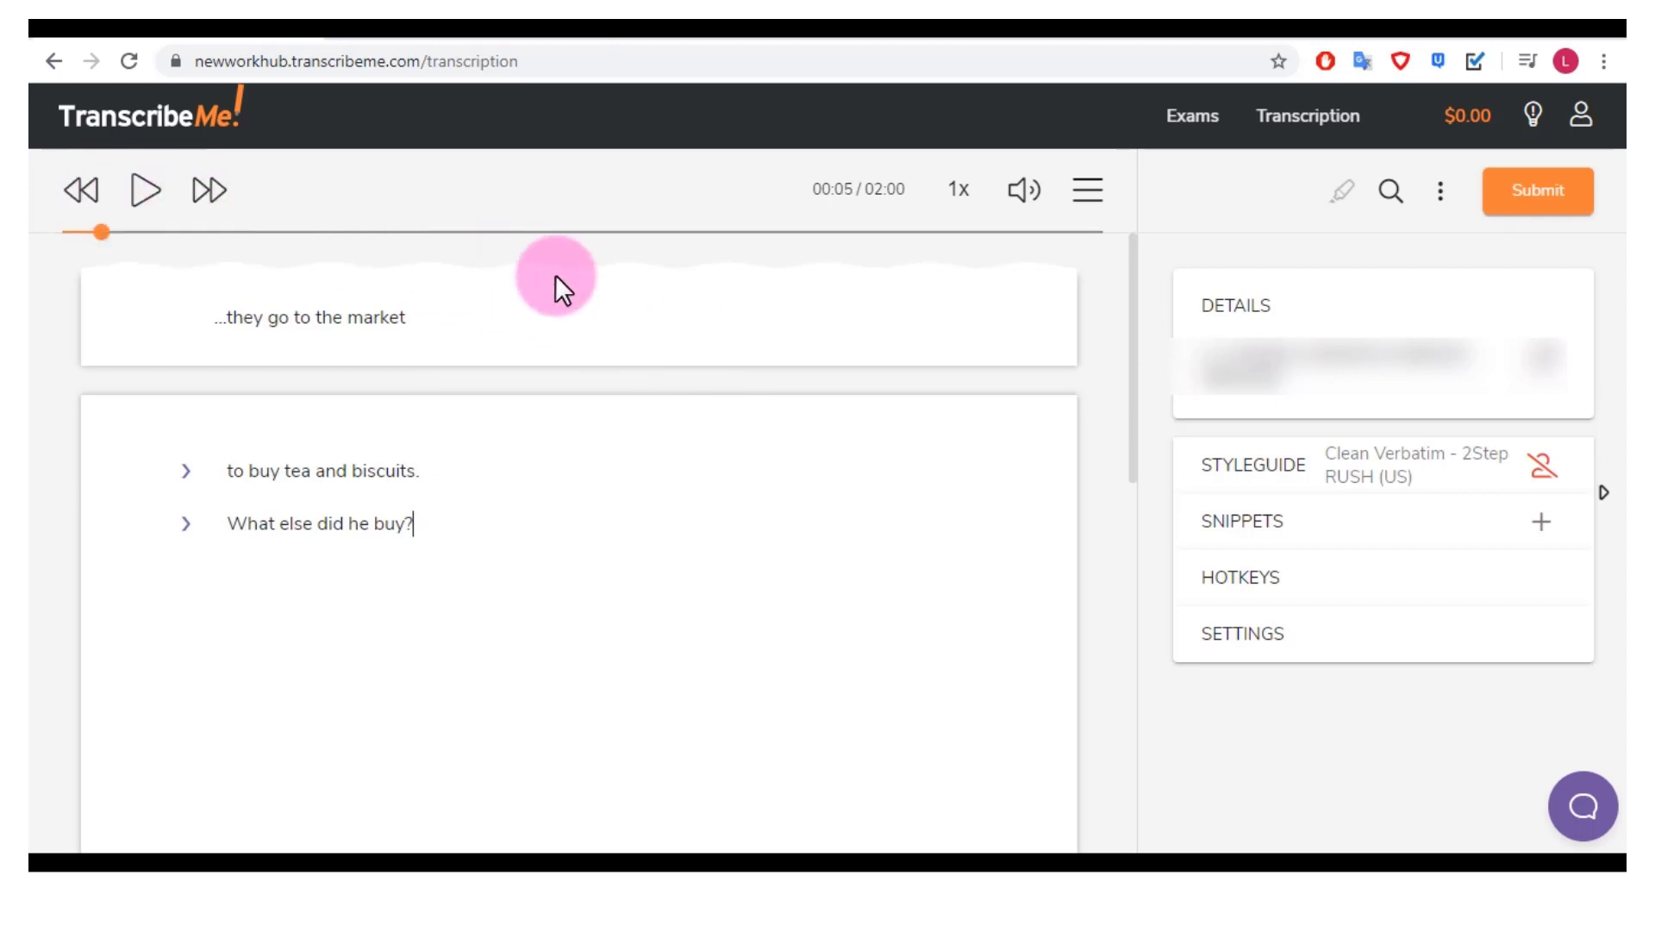
left_click(957, 191)
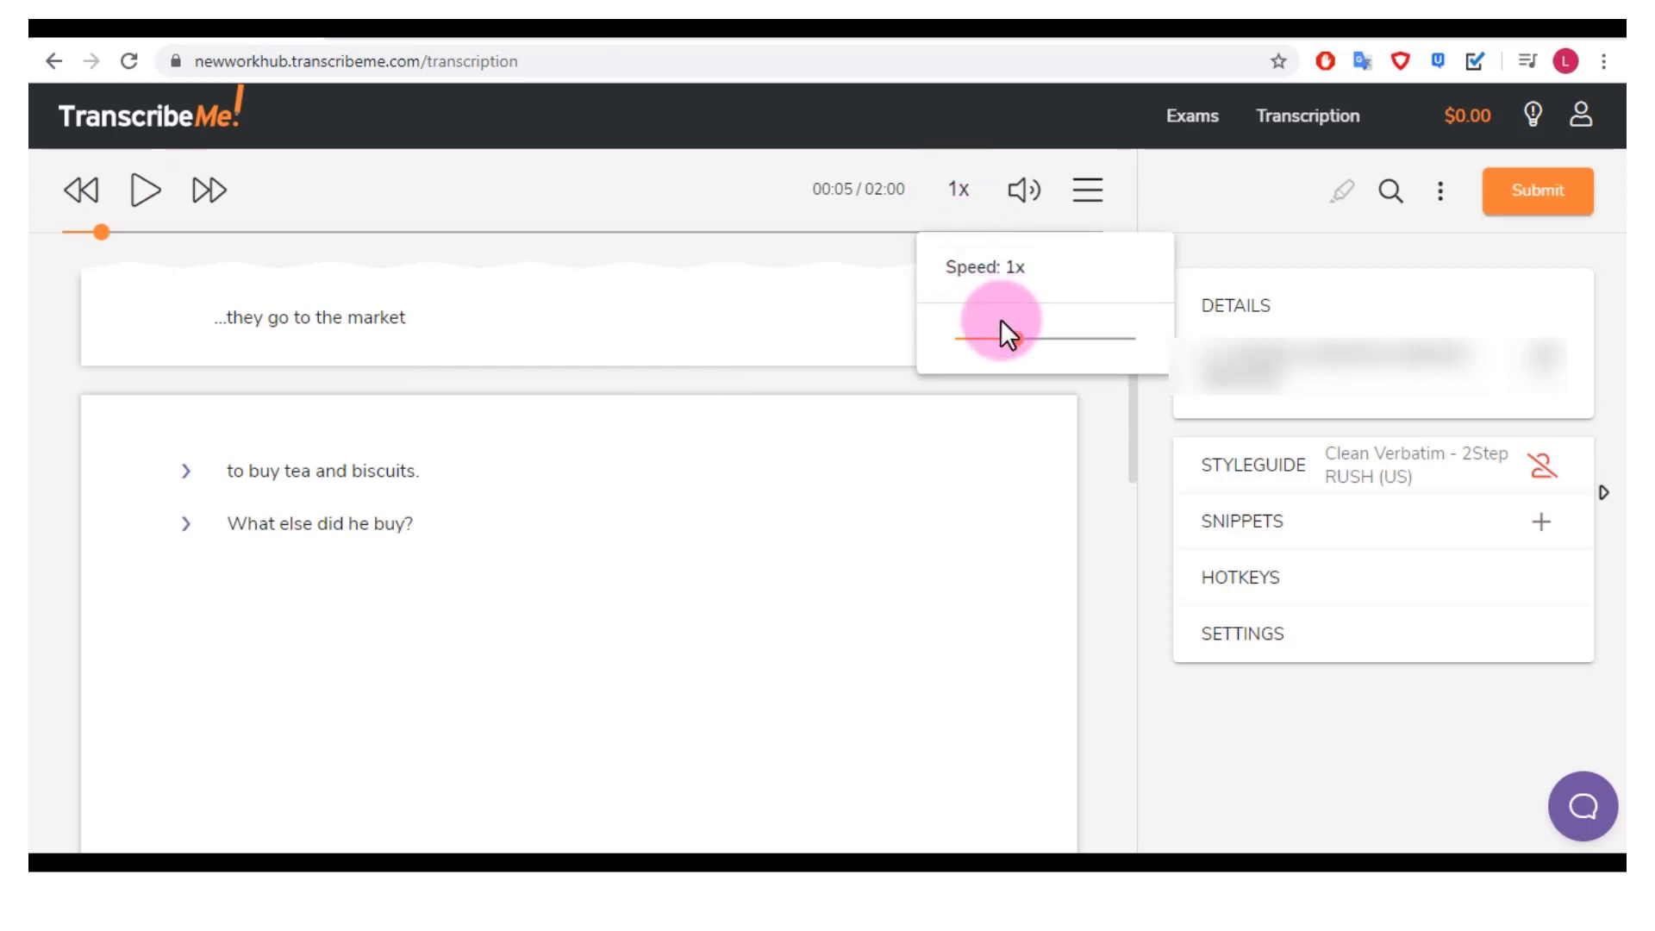
left_click_drag(1002, 326, 1050, 350)
left_click(989, 182)
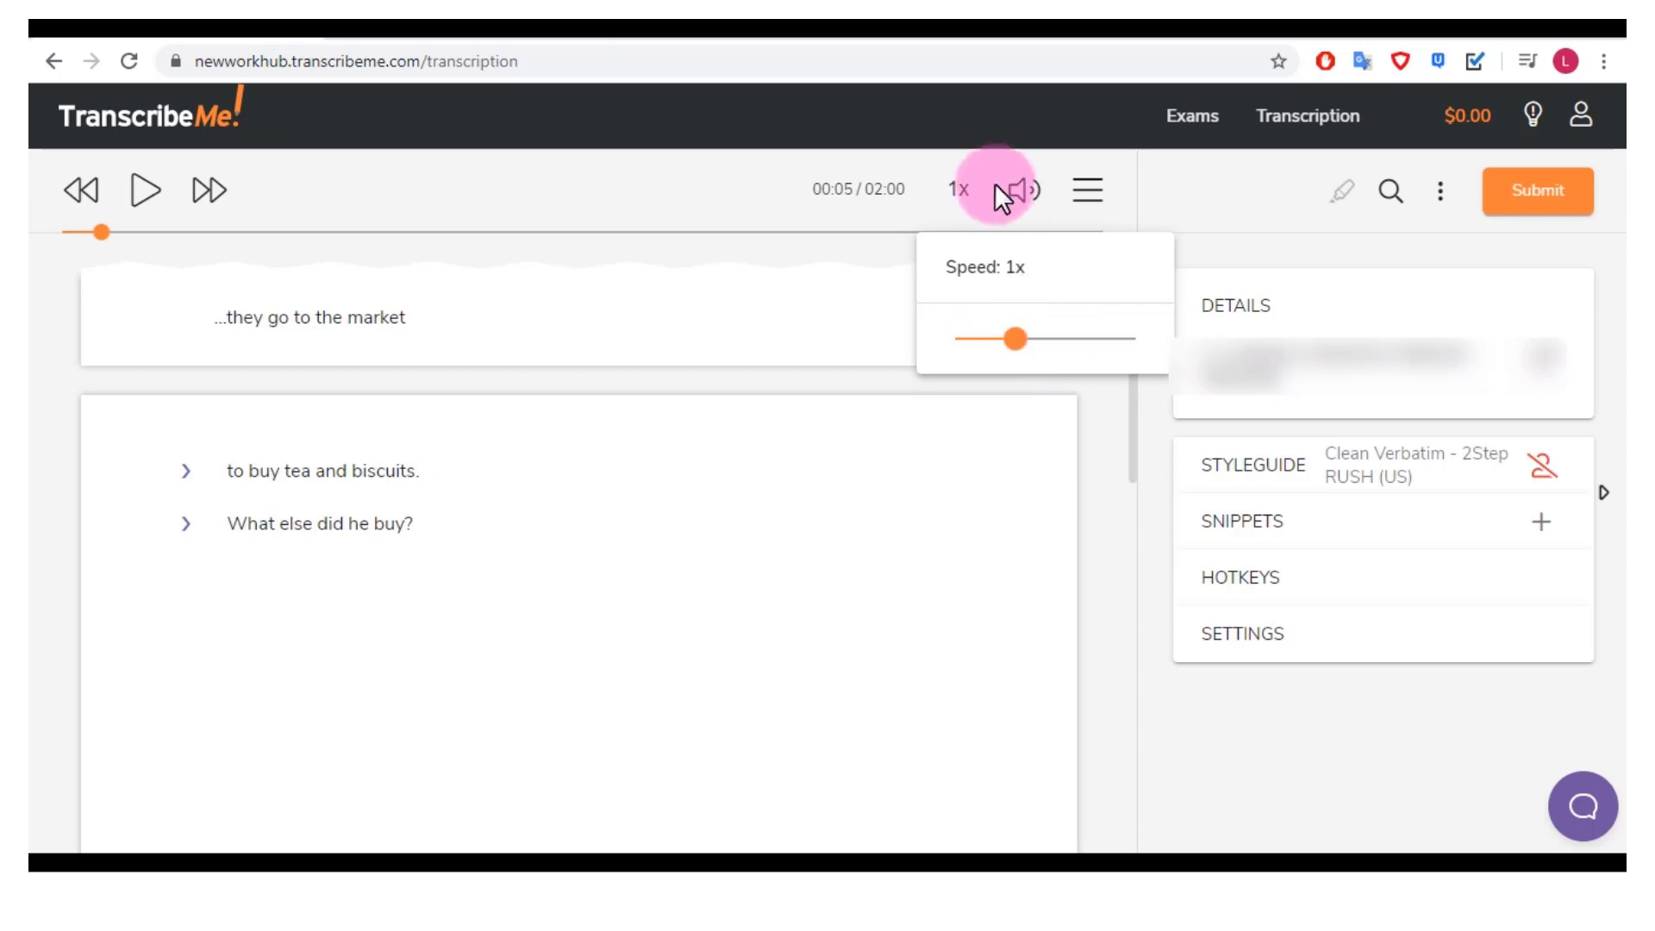
left_click(1024, 193)
left_click(1085, 192)
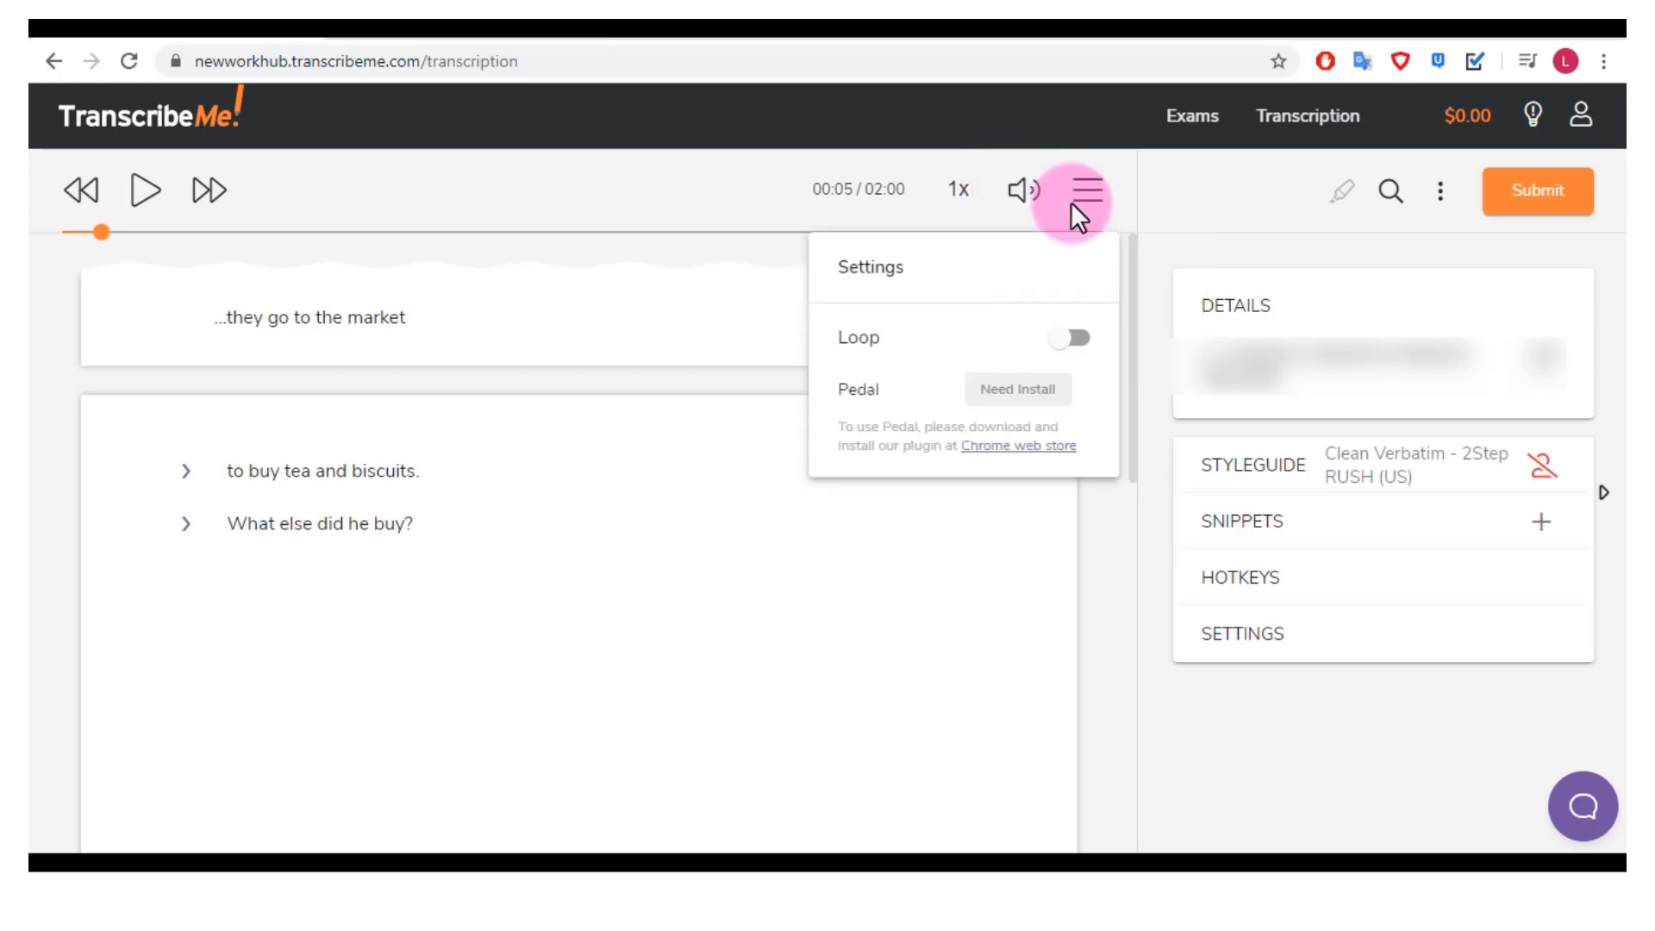
left_click(1076, 337)
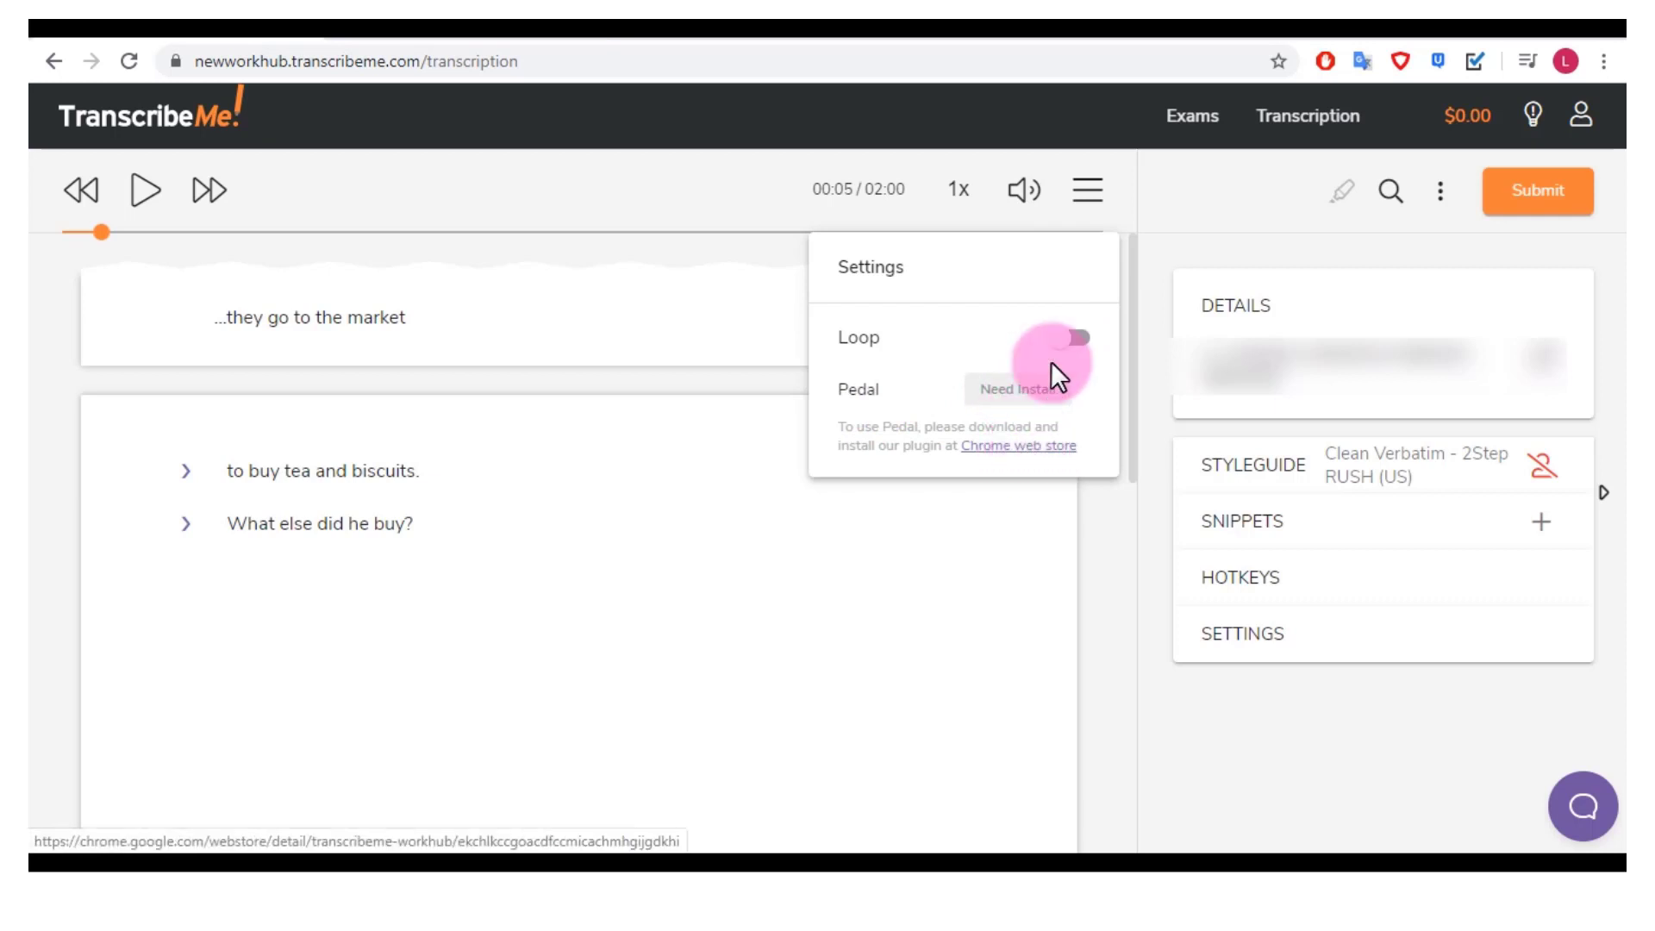
left_click(1083, 190)
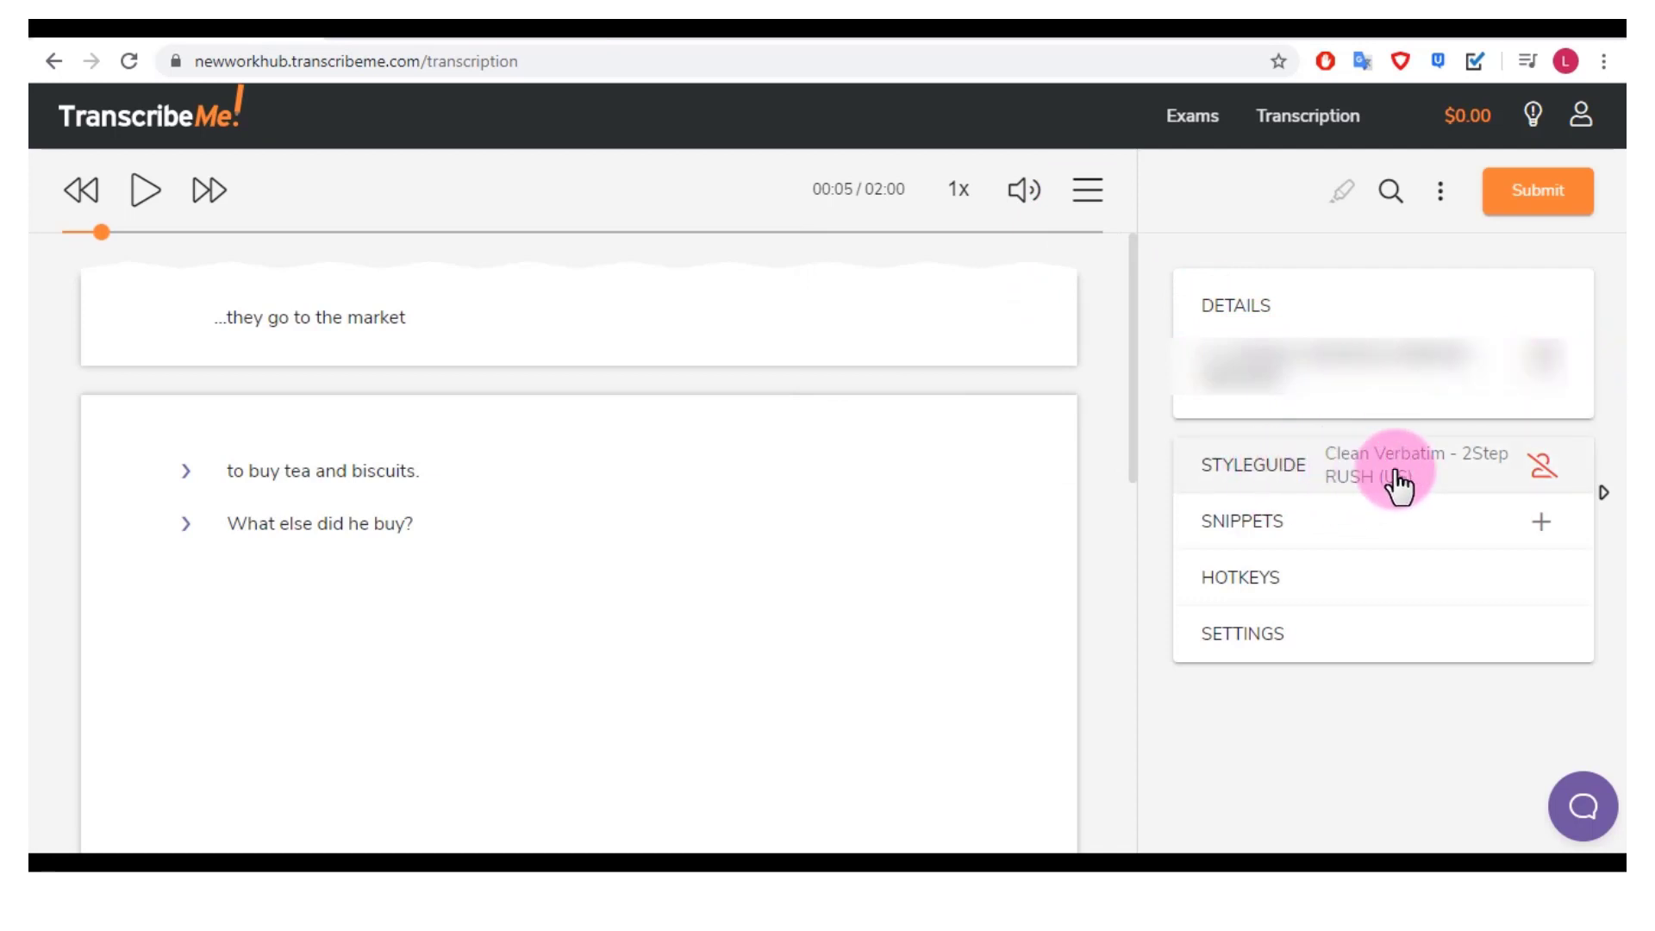
left_click(1495, 472)
scroll(1492, 474, "down", 3)
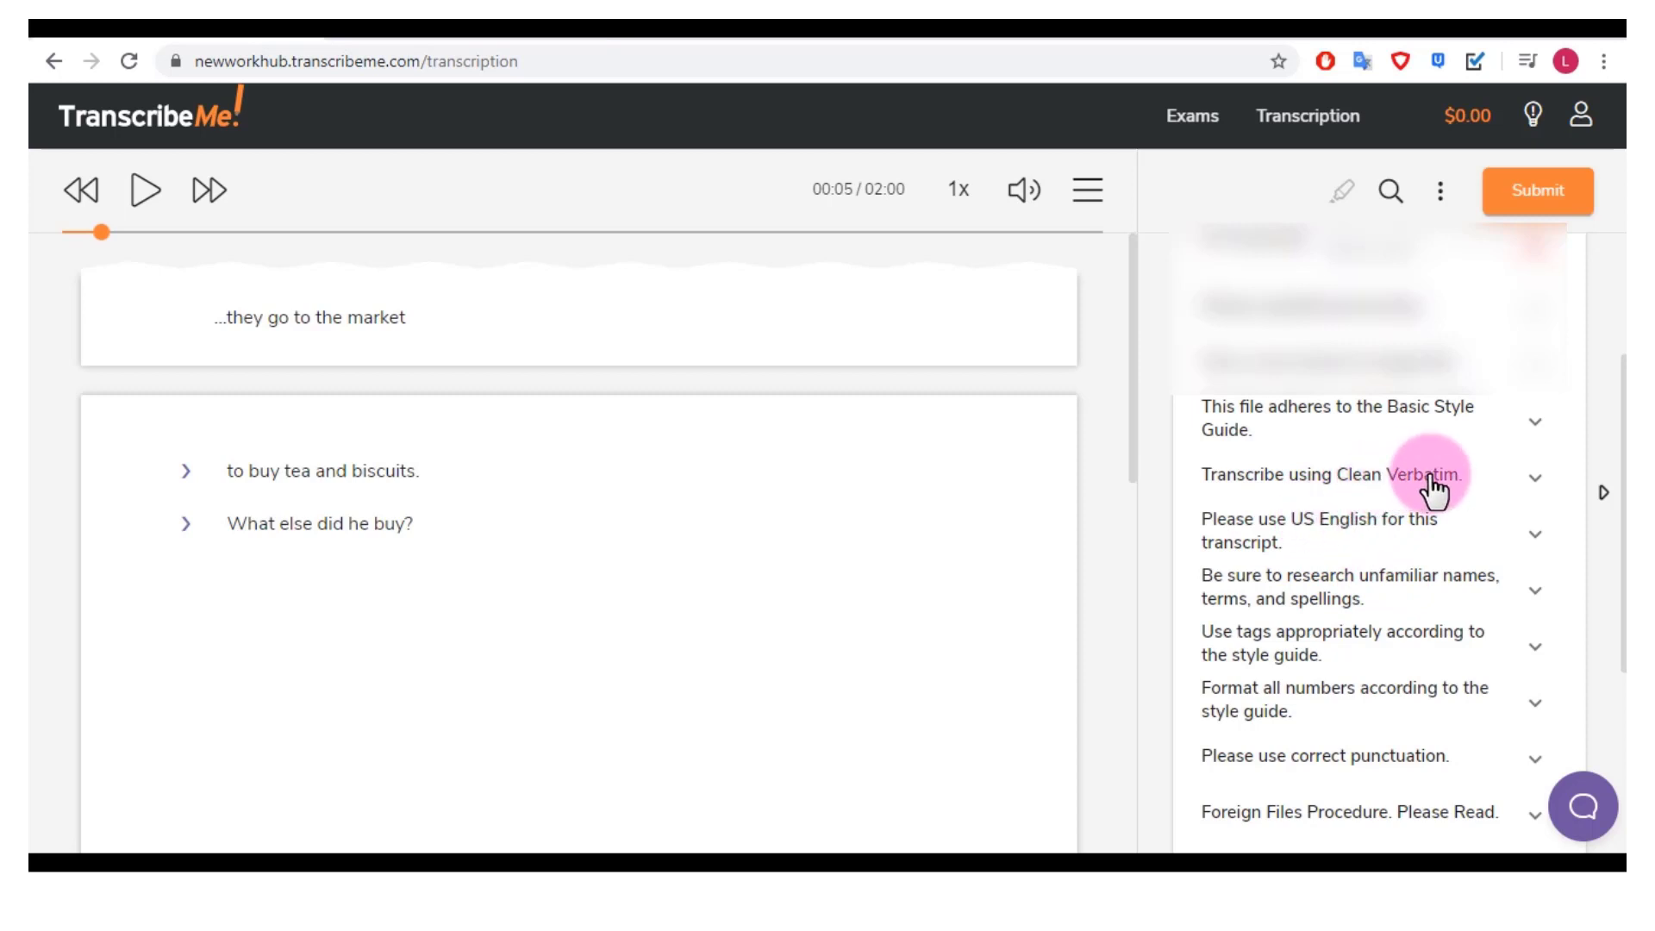
scroll(1433, 491, "down", 4)
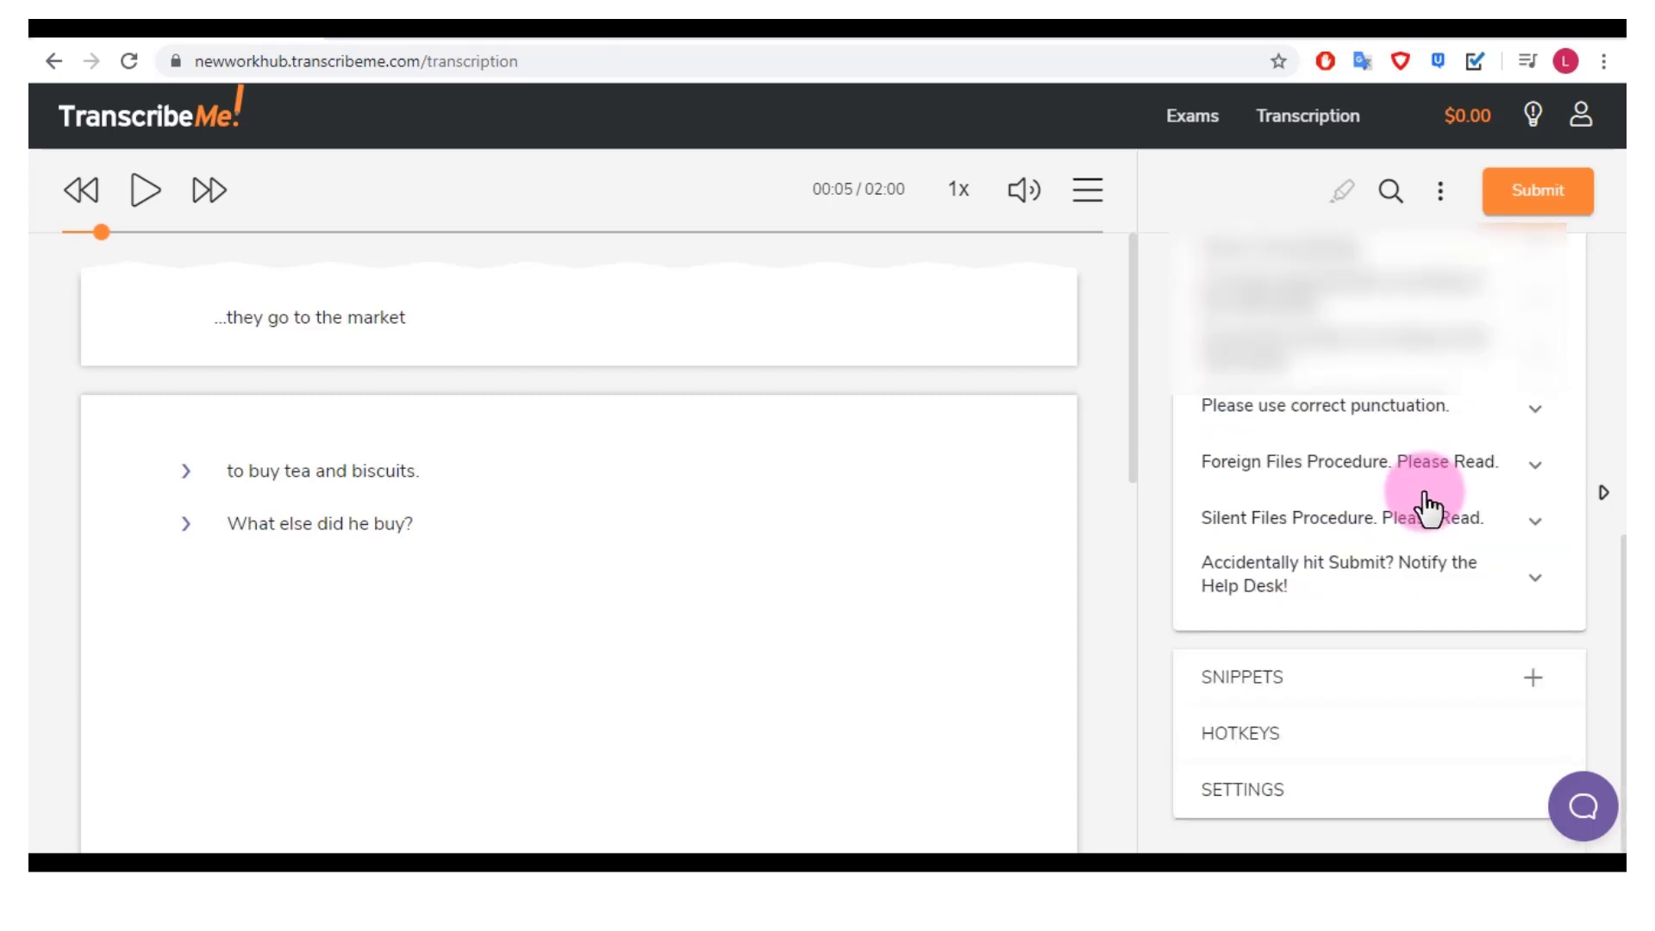
left_click(1388, 606)
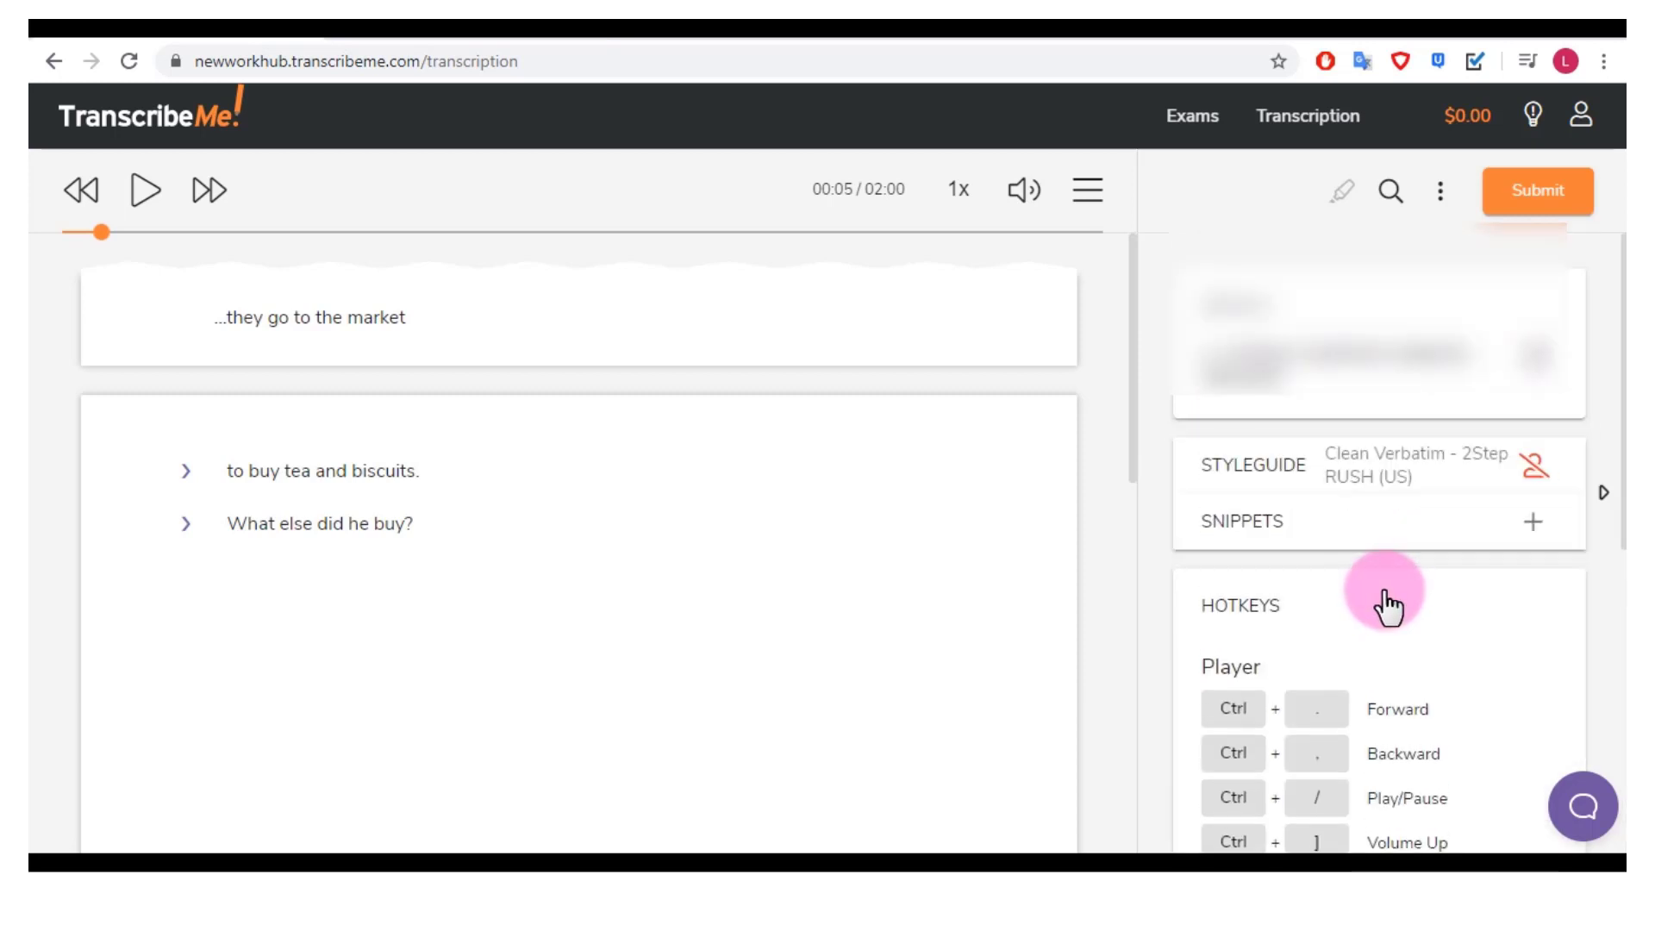
scroll(1388, 594, "down", 3)
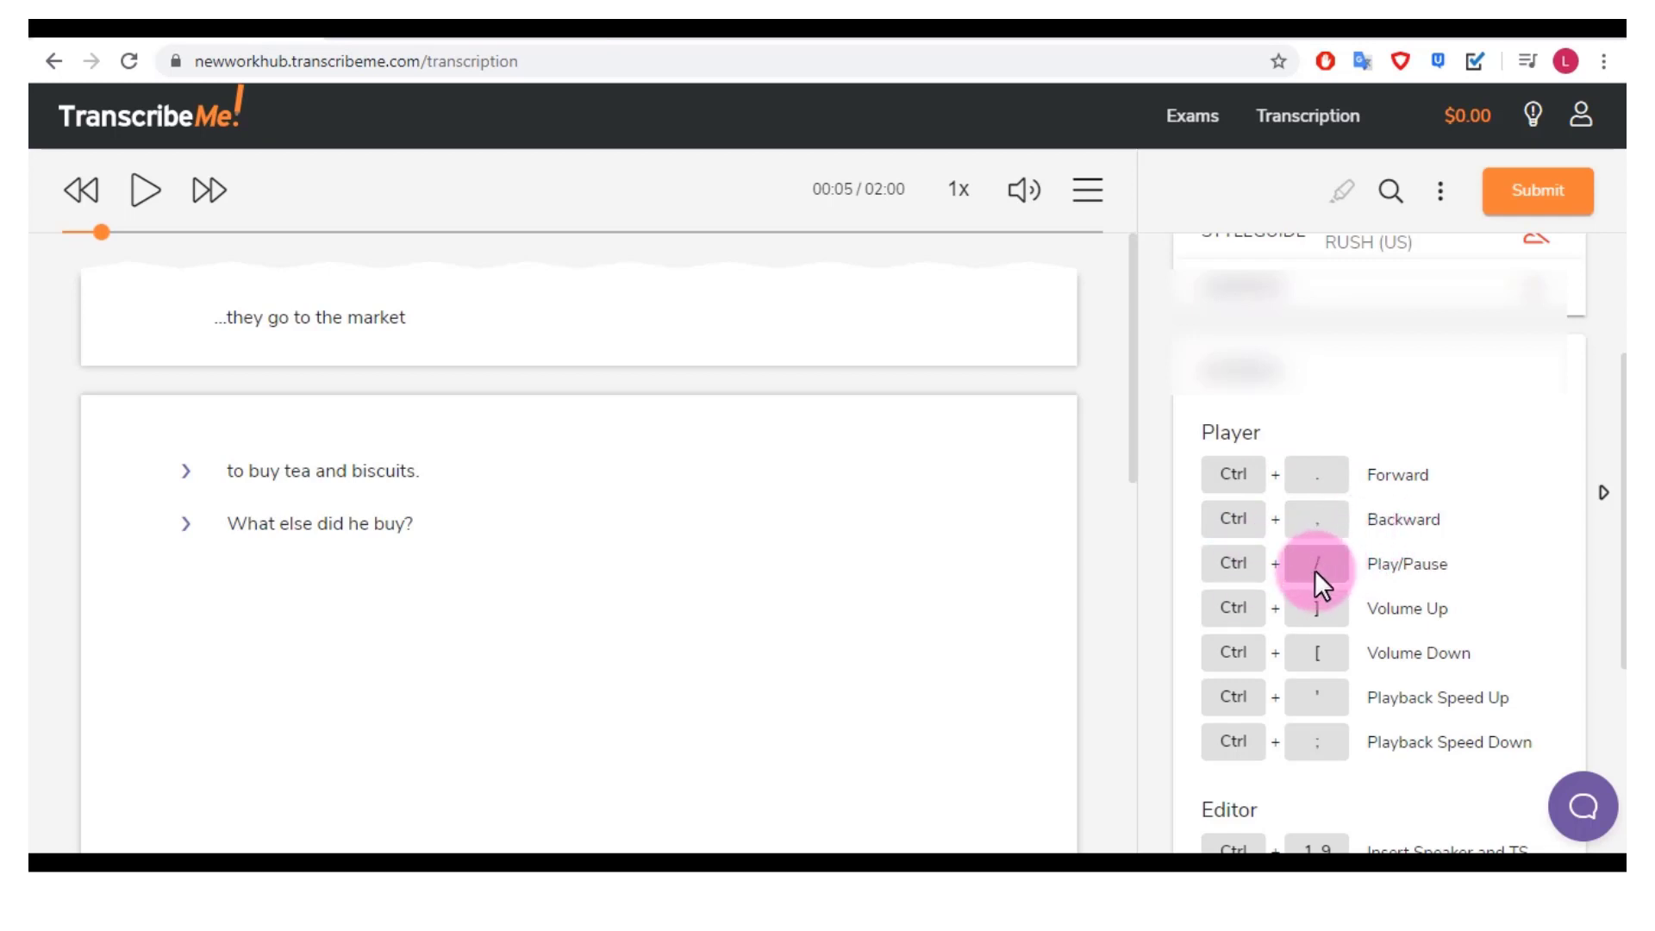
scroll(1403, 579, "down", 2)
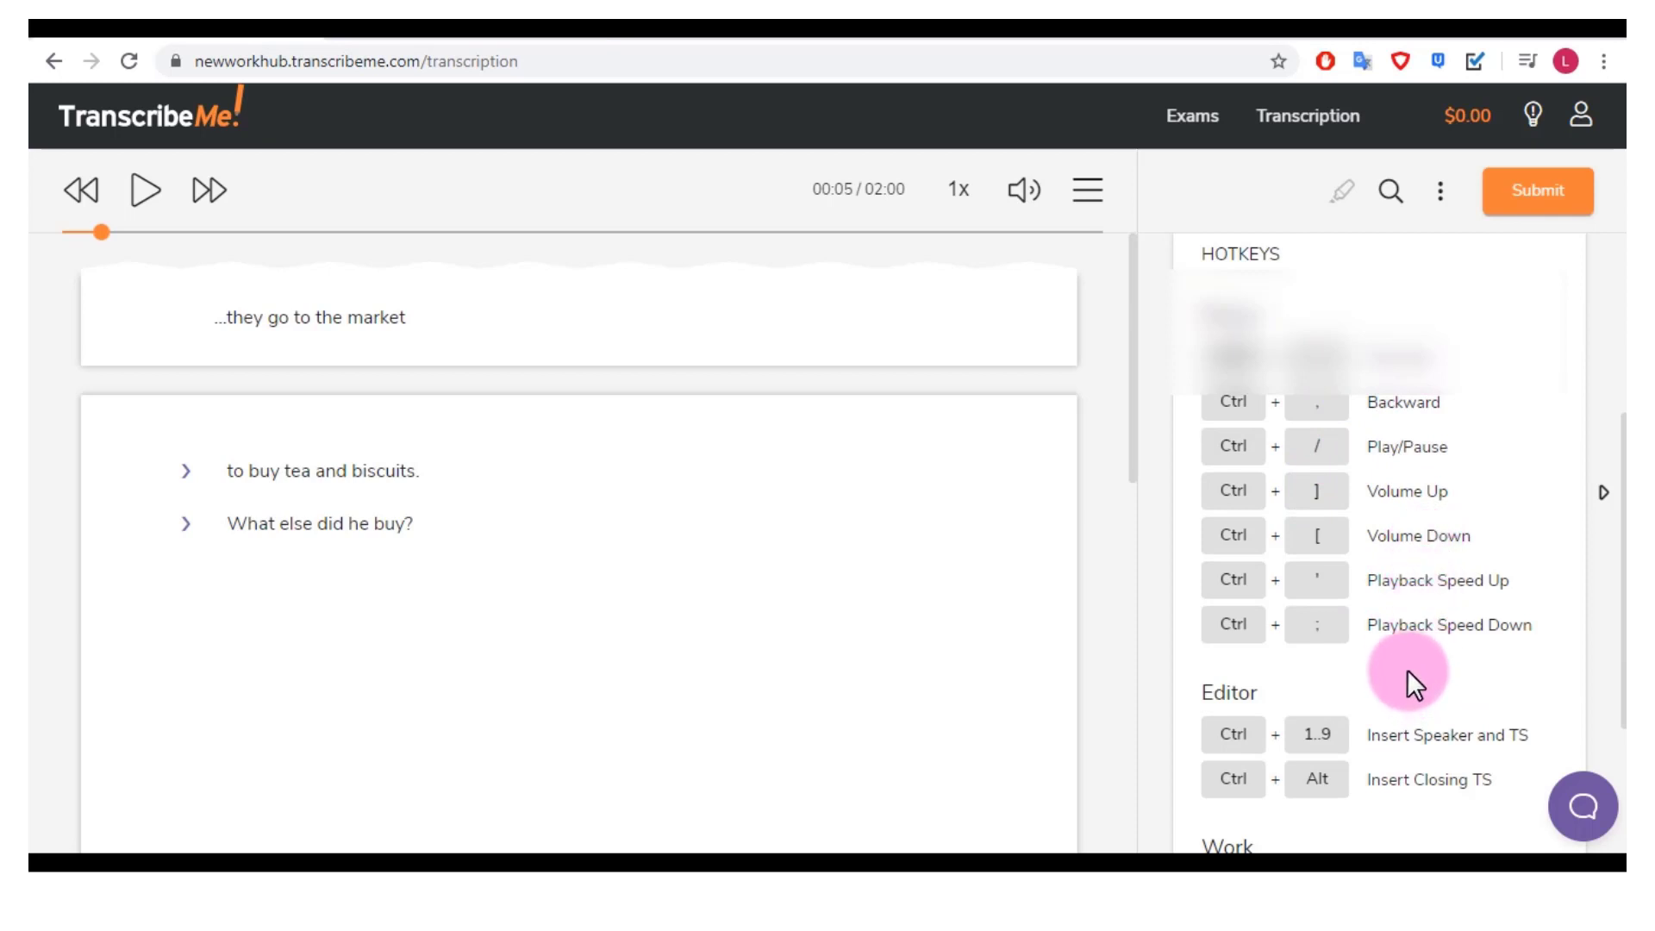
scroll(1409, 672, "down", 2)
Cancel the current transcription job from the job actions menu and confirm with OK.
scroll(1435, 658, "down", 2)
left_click(1439, 191)
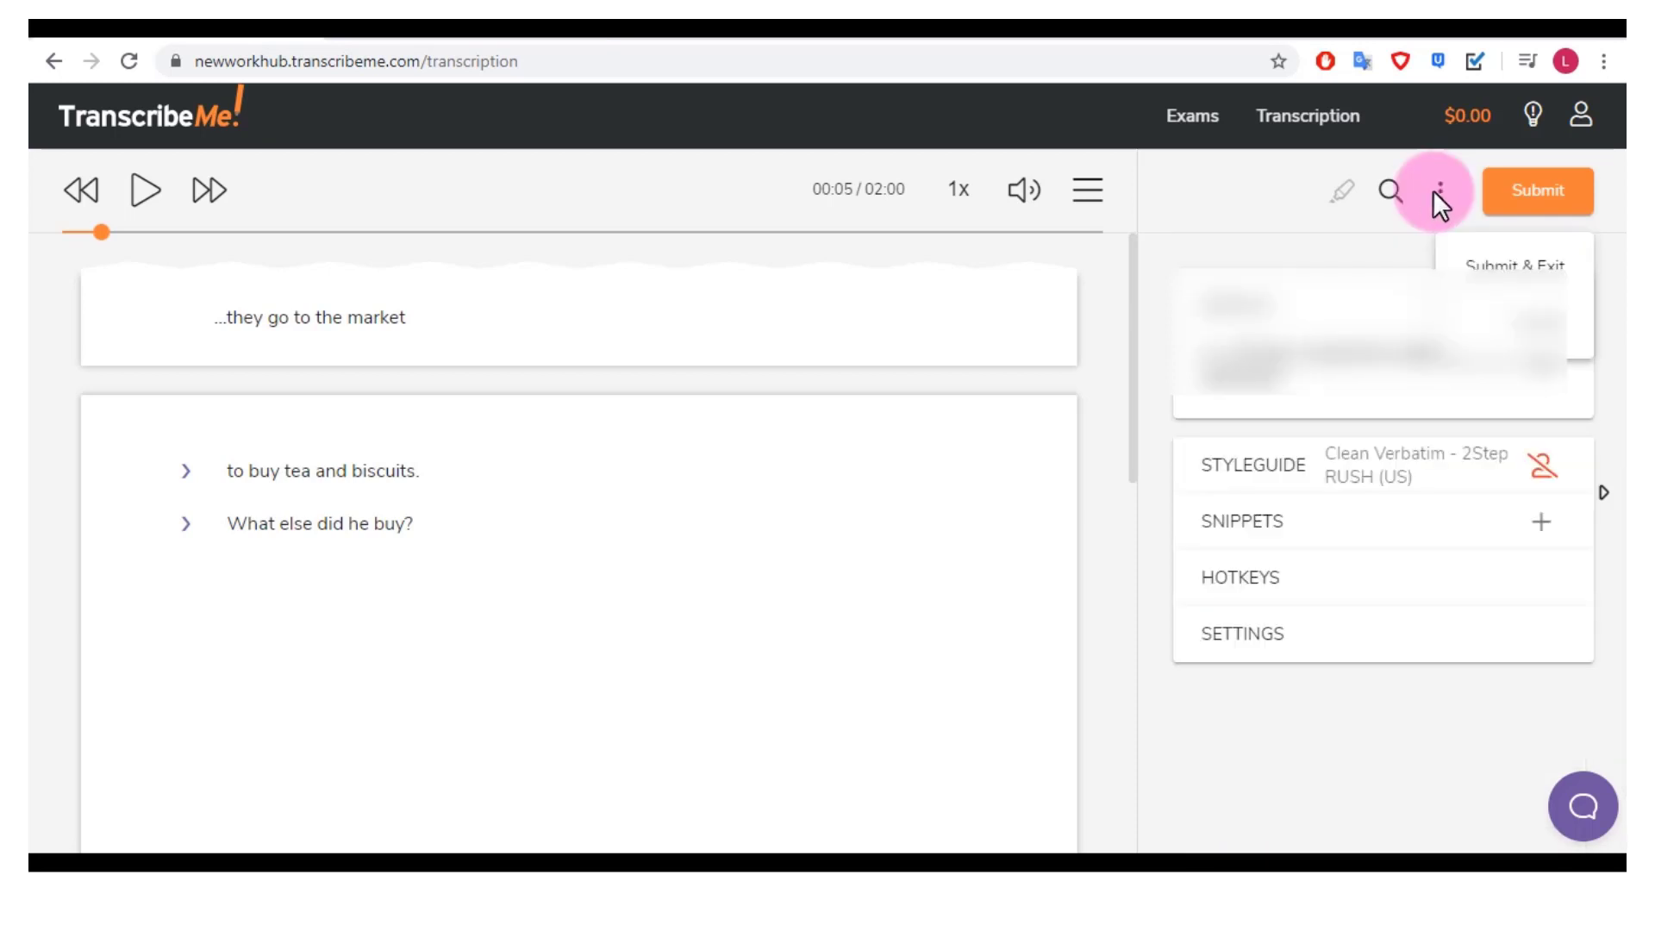
left_click(1276, 228)
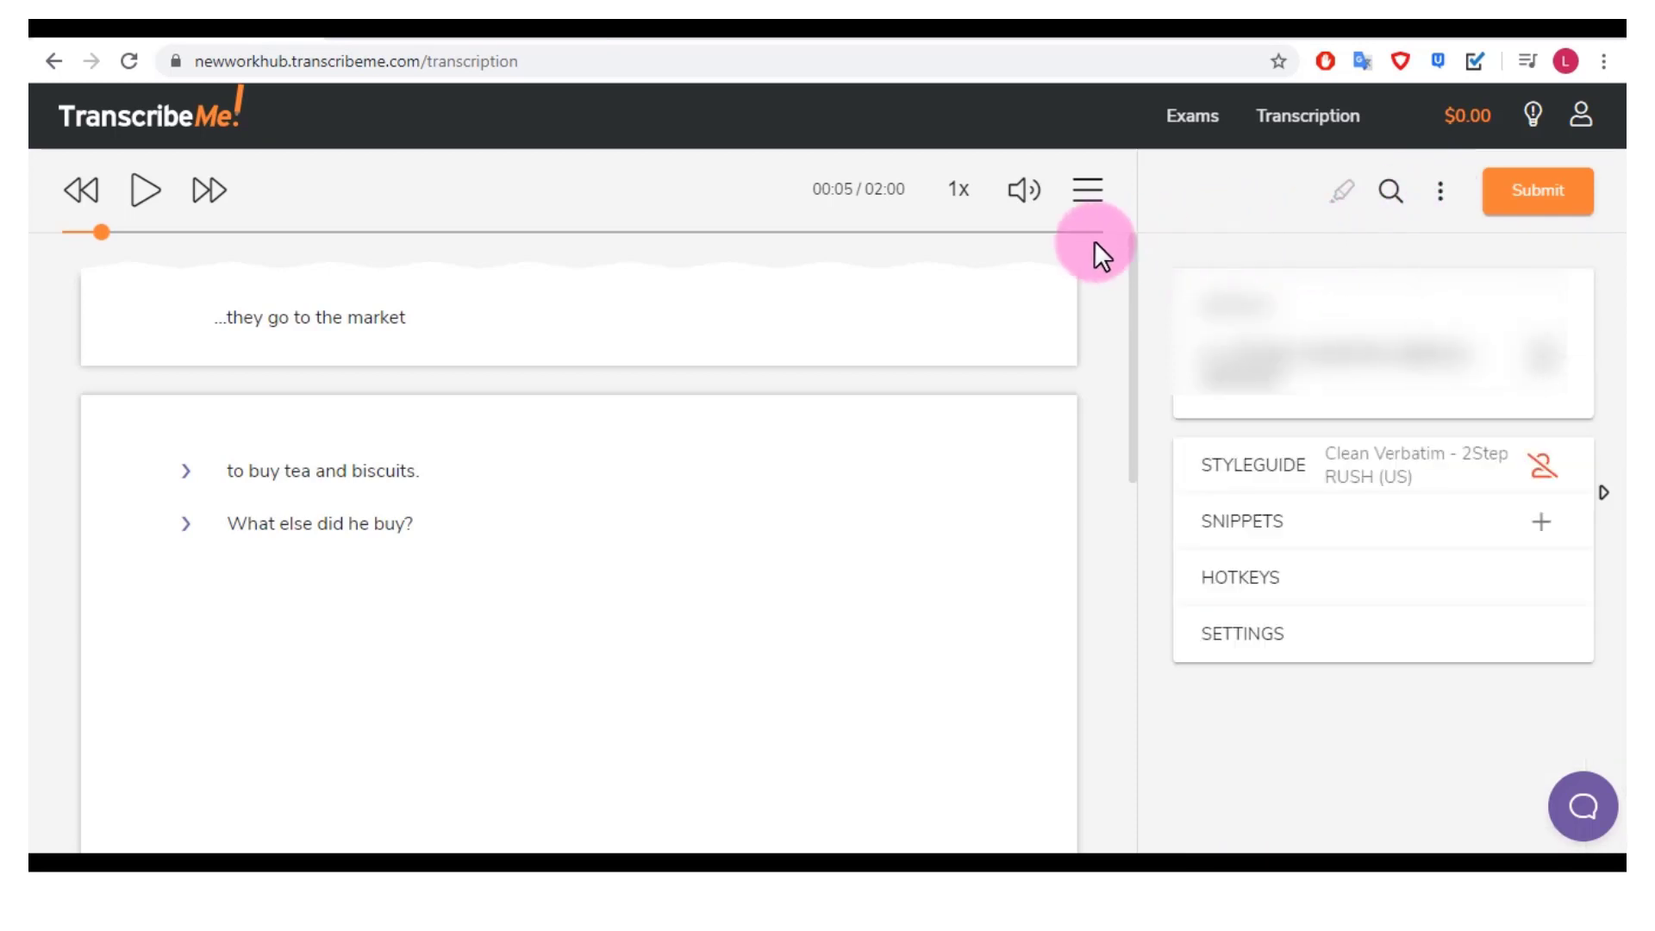
left_click(1440, 194)
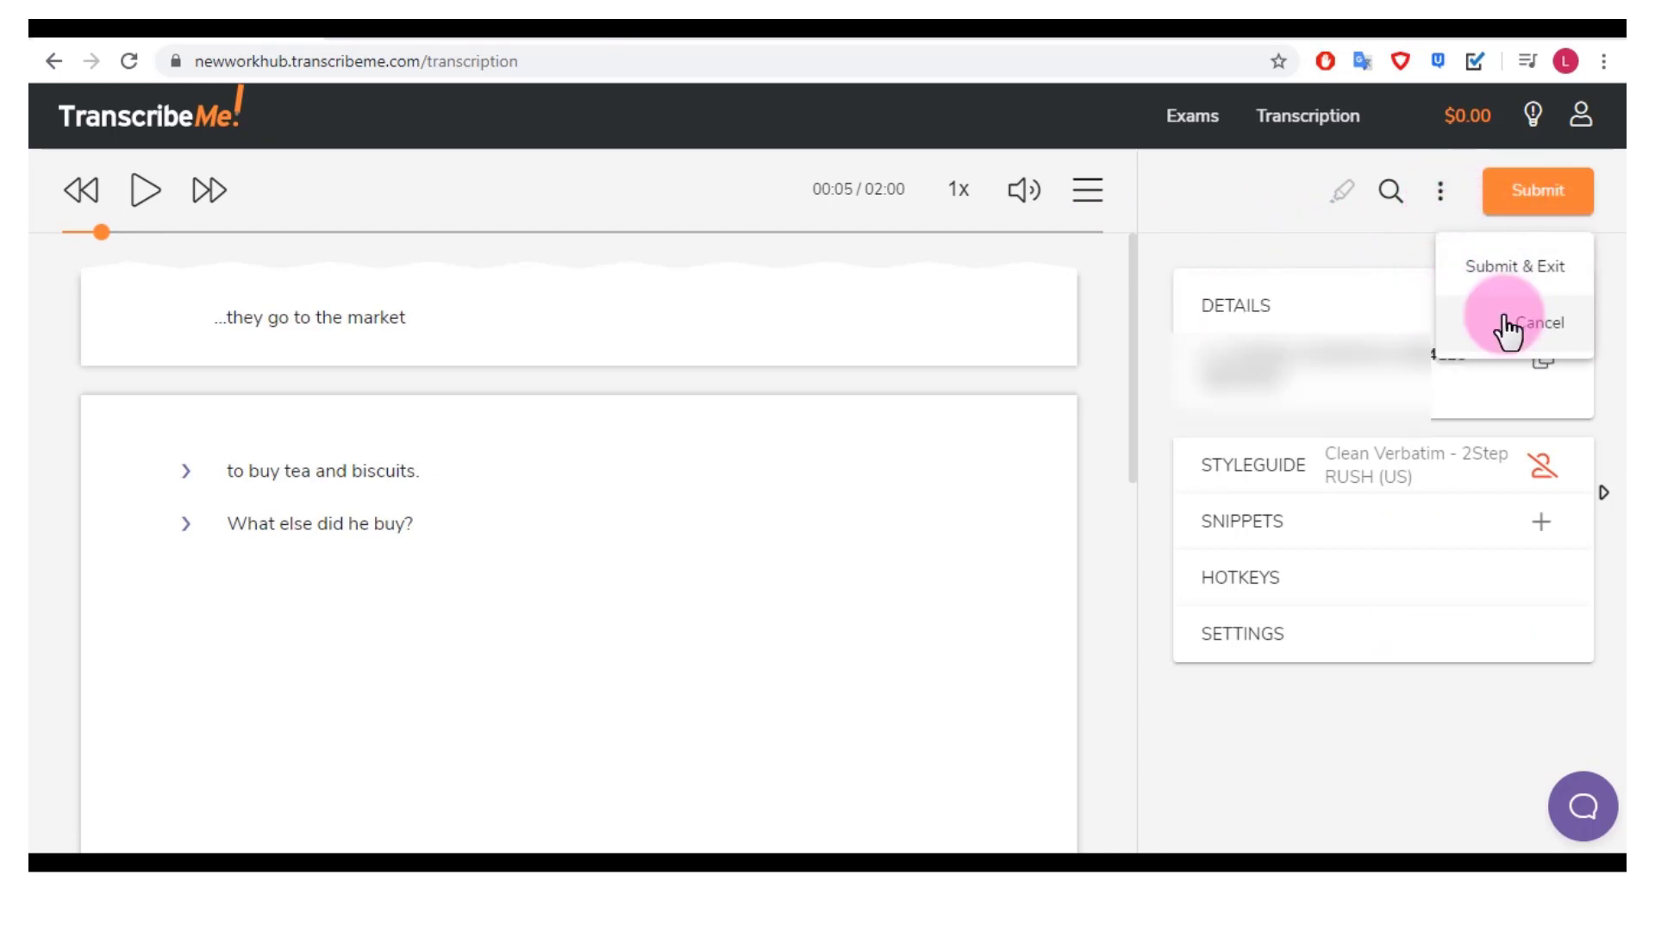
left_click(1507, 328)
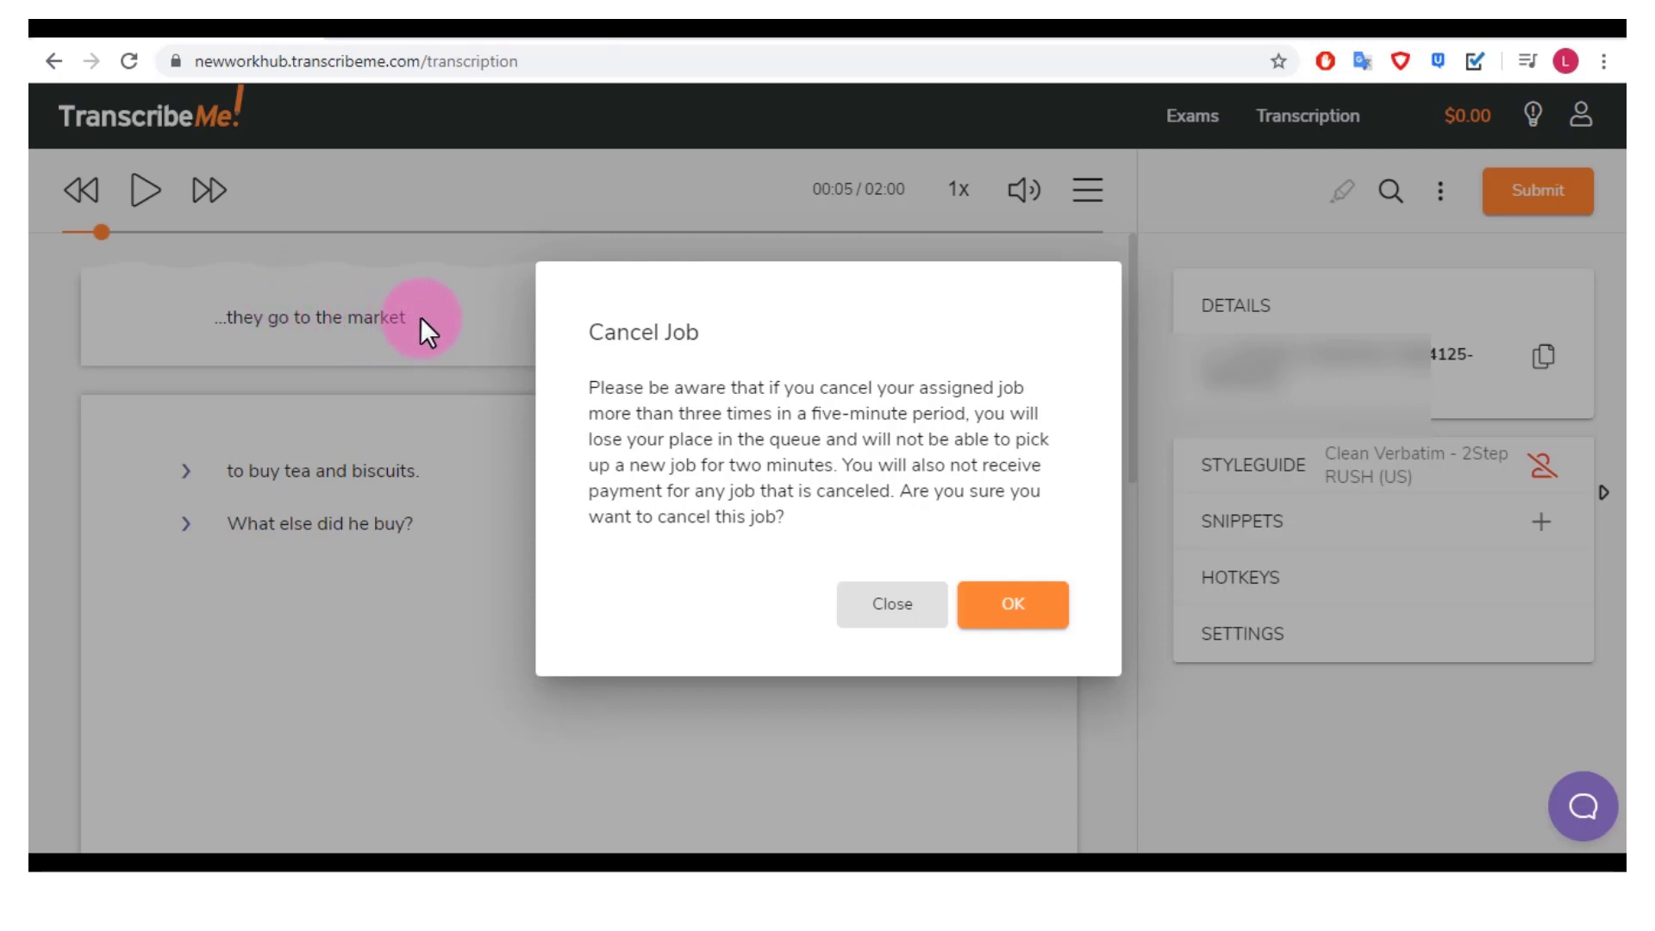
left_click(1006, 616)
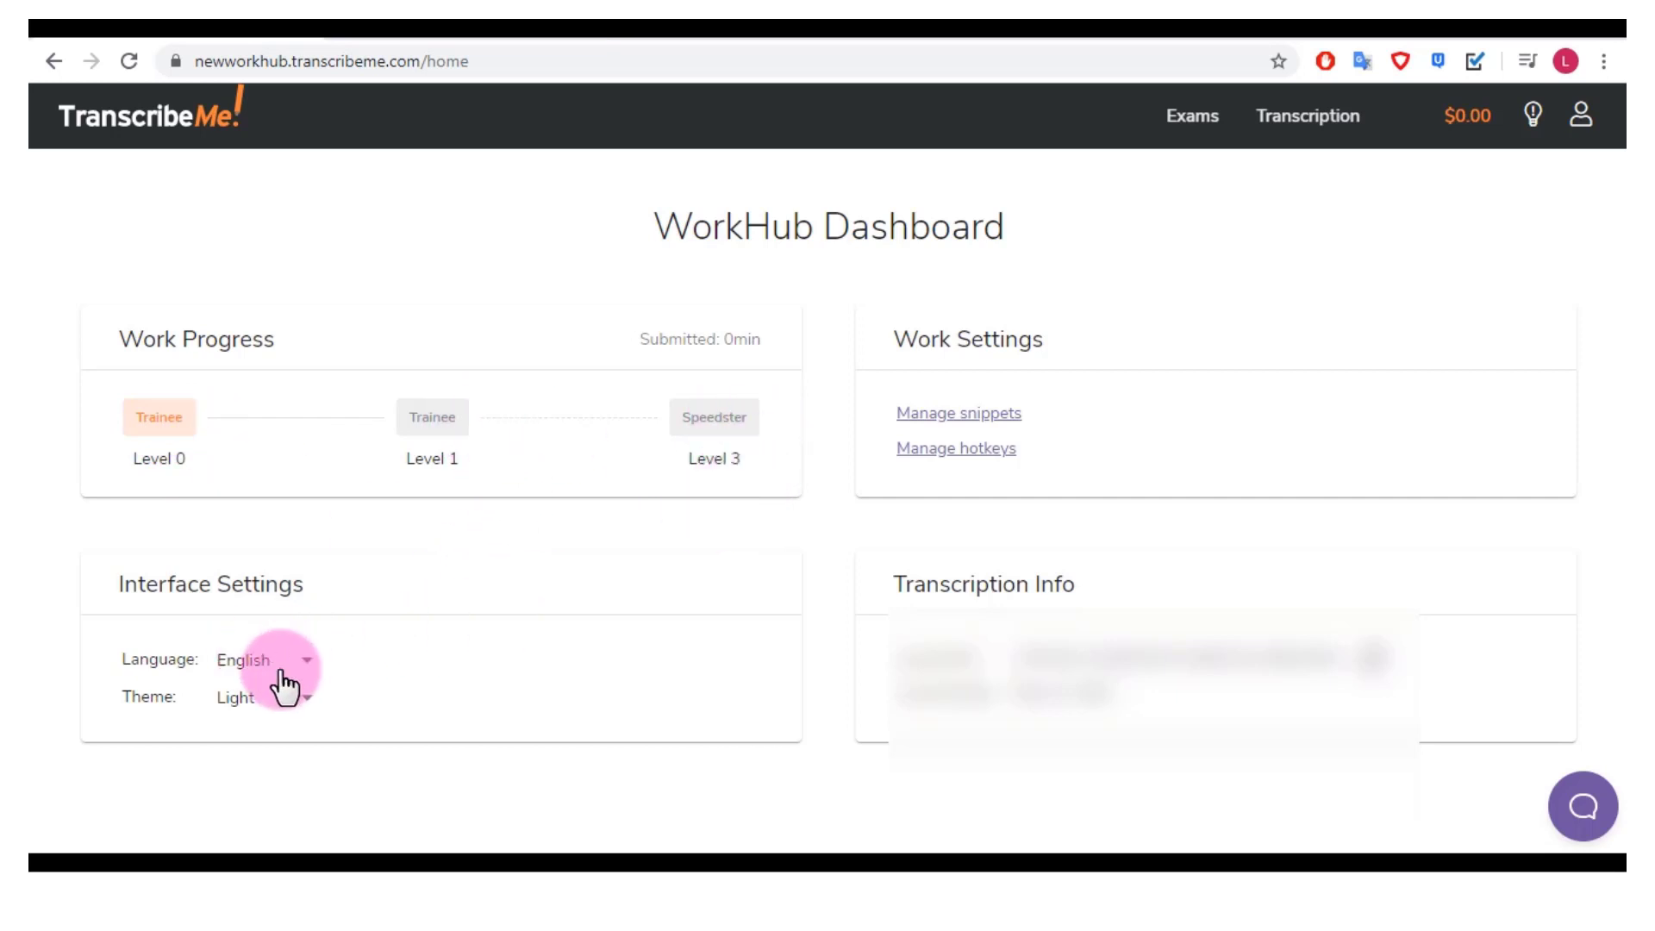
Switch the theme to Dark and back to Light, then open Manage hotkeys under Work Settings.
left_click(271, 700)
left_click(270, 748)
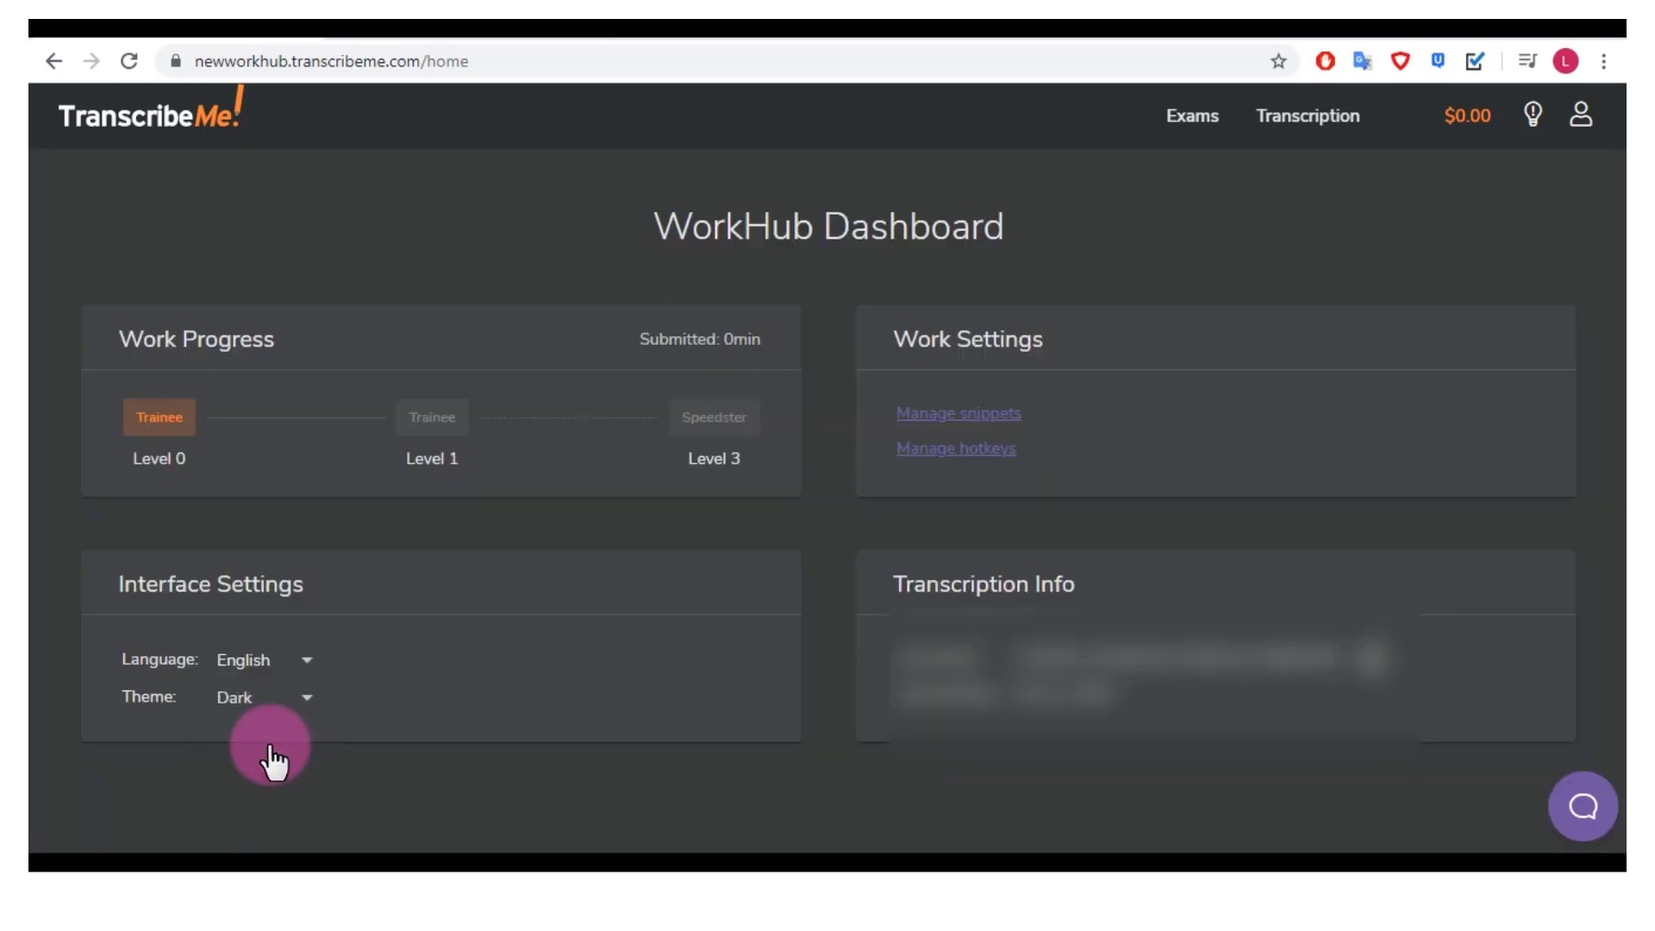
left_click(261, 709)
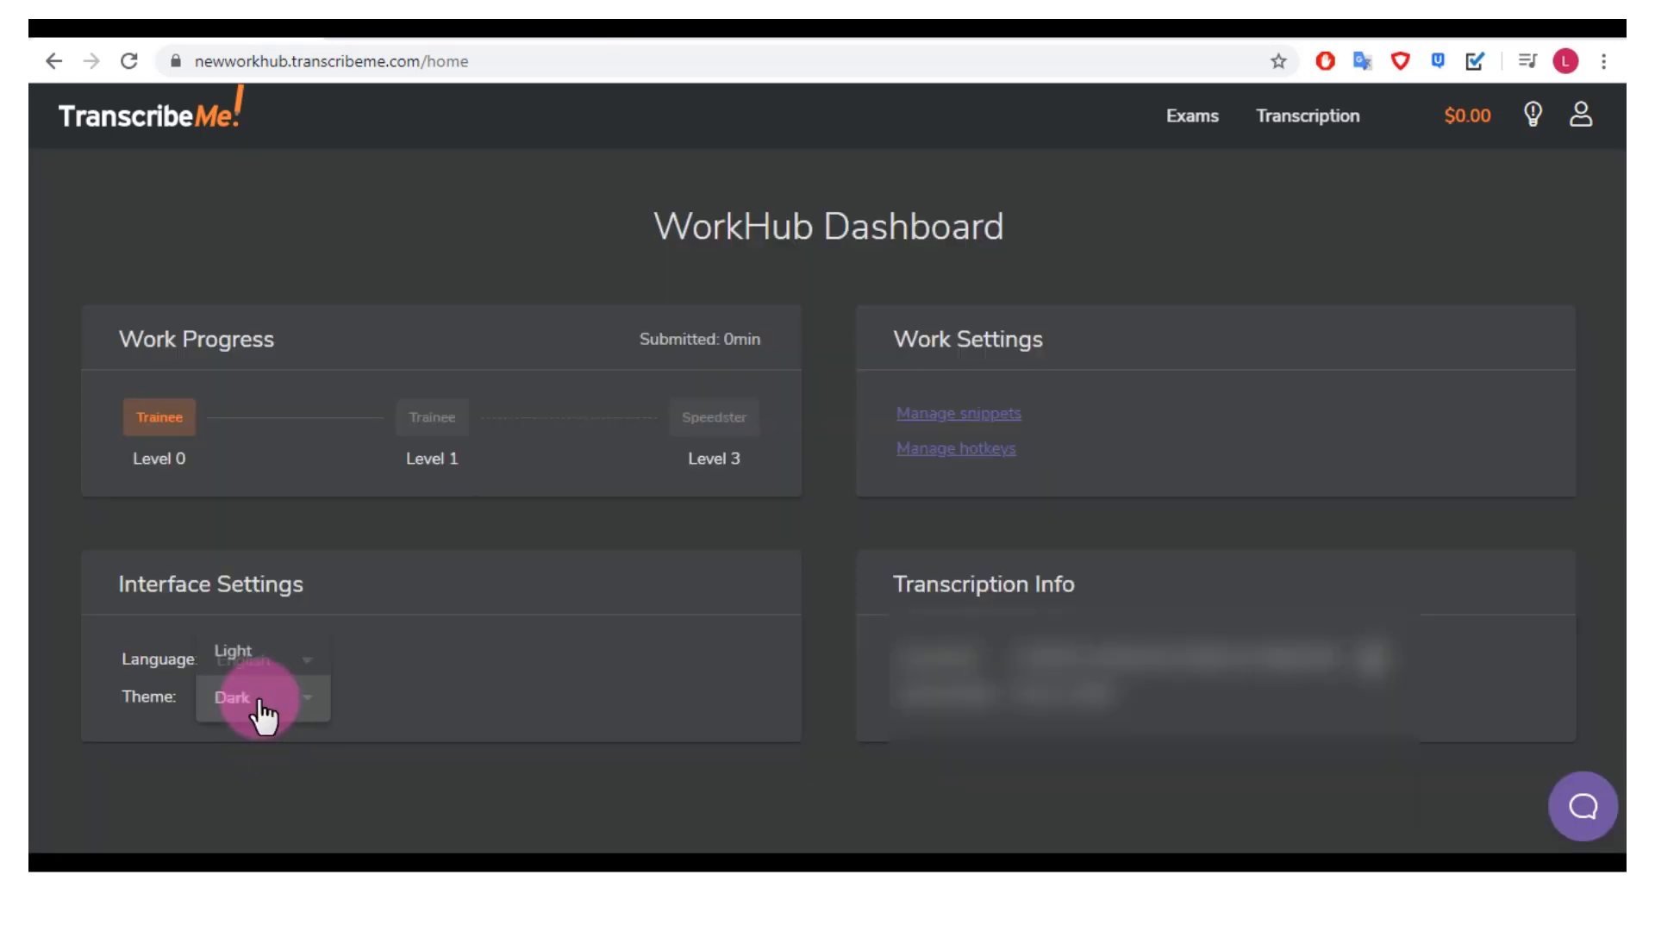
left_click(272, 645)
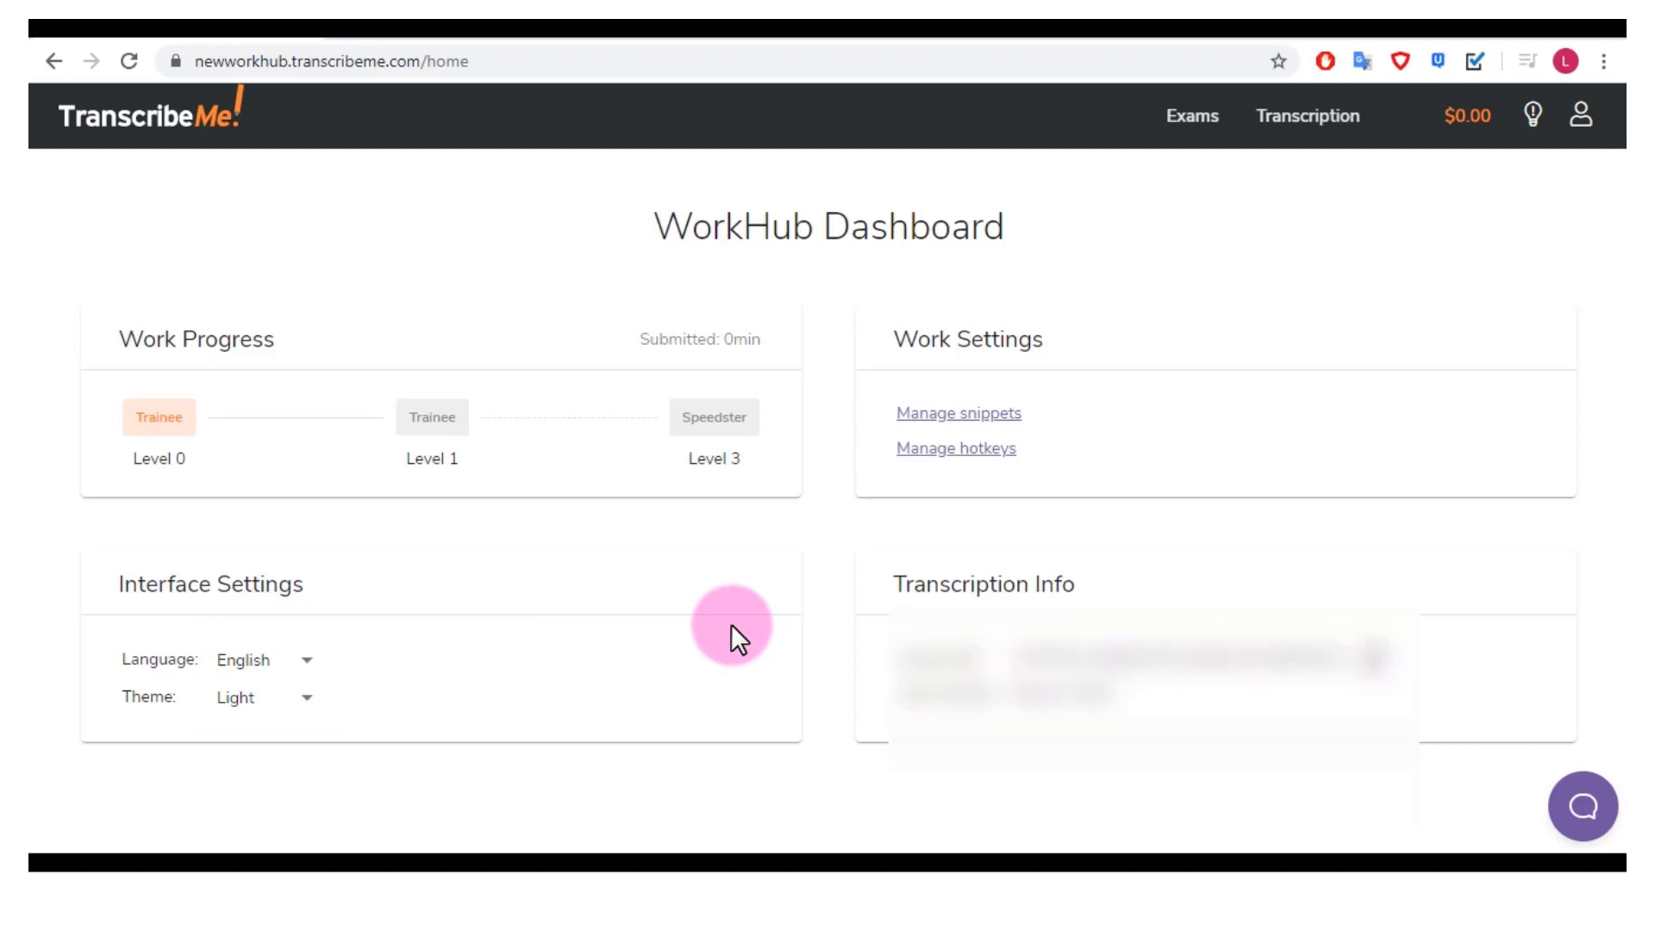
left_click(950, 456)
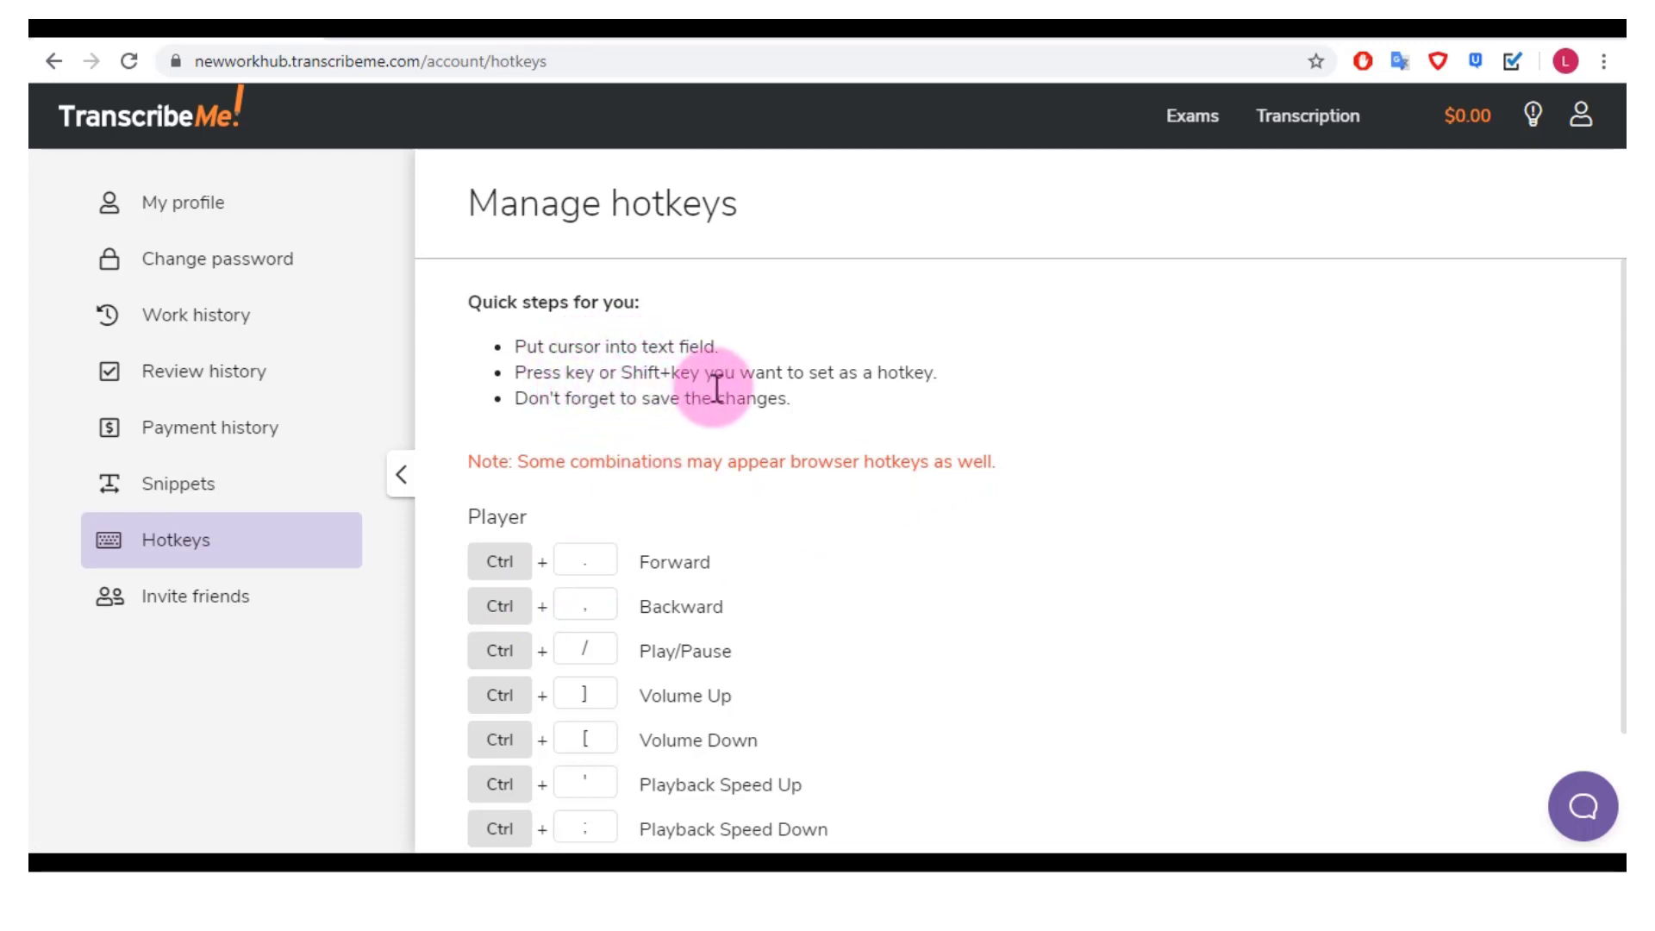
scroll(643, 571, "down", 2)
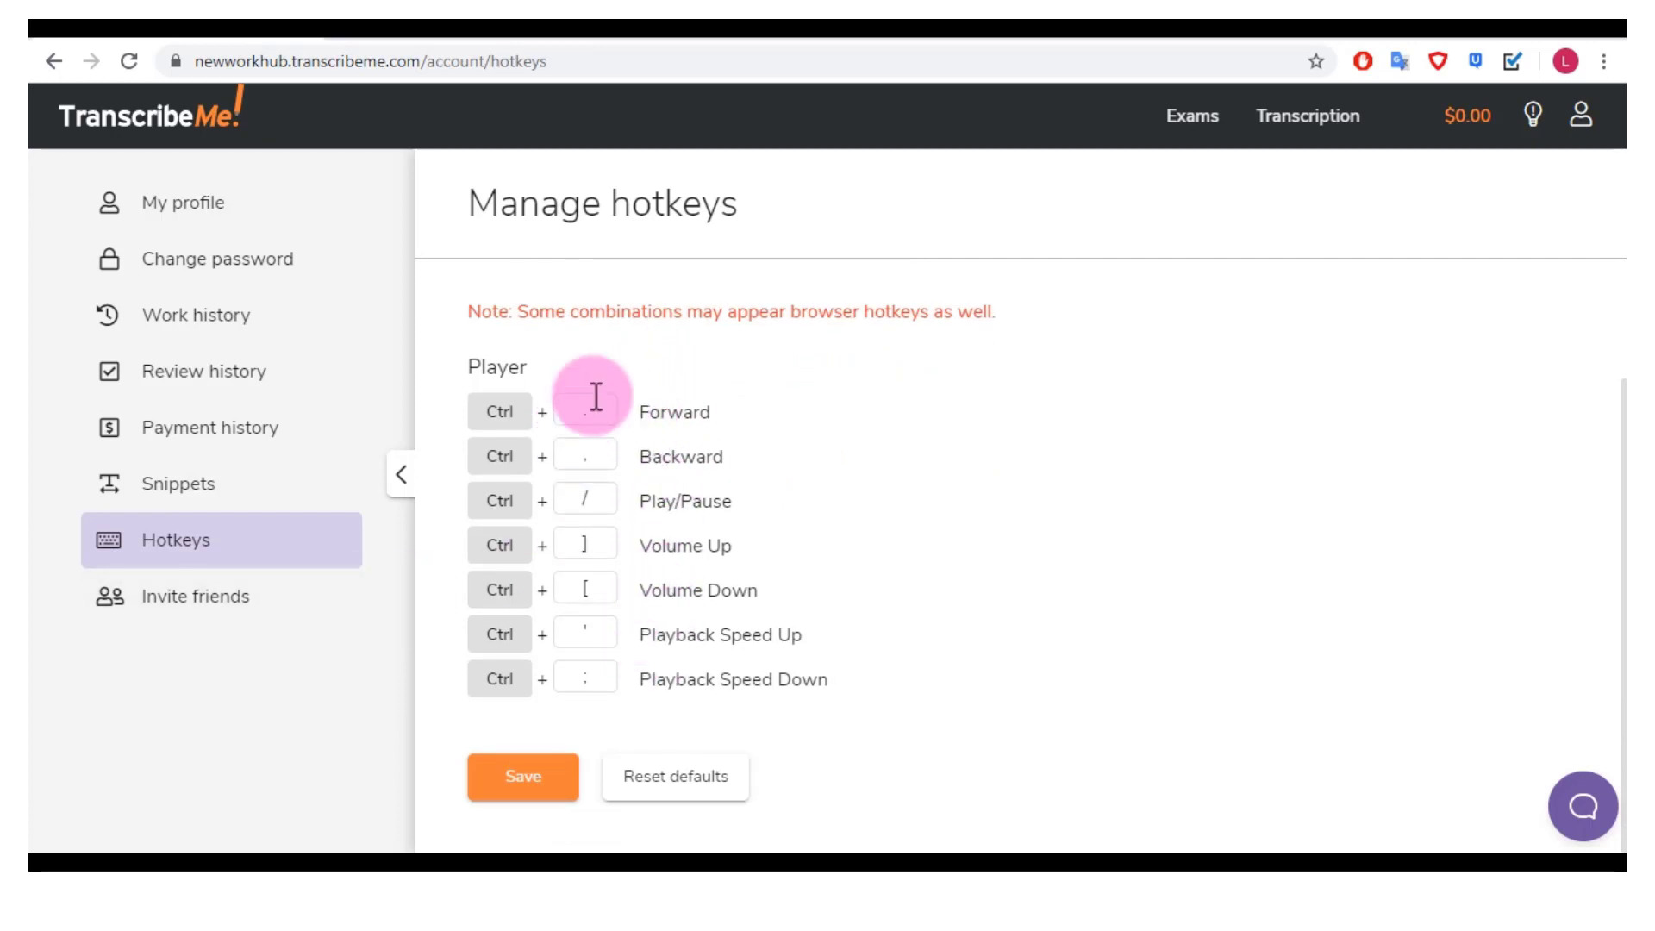
Visit the Invite friends page, then head to Jobs to load the Transcription page.
left_click(278, 601)
left_click(1260, 197)
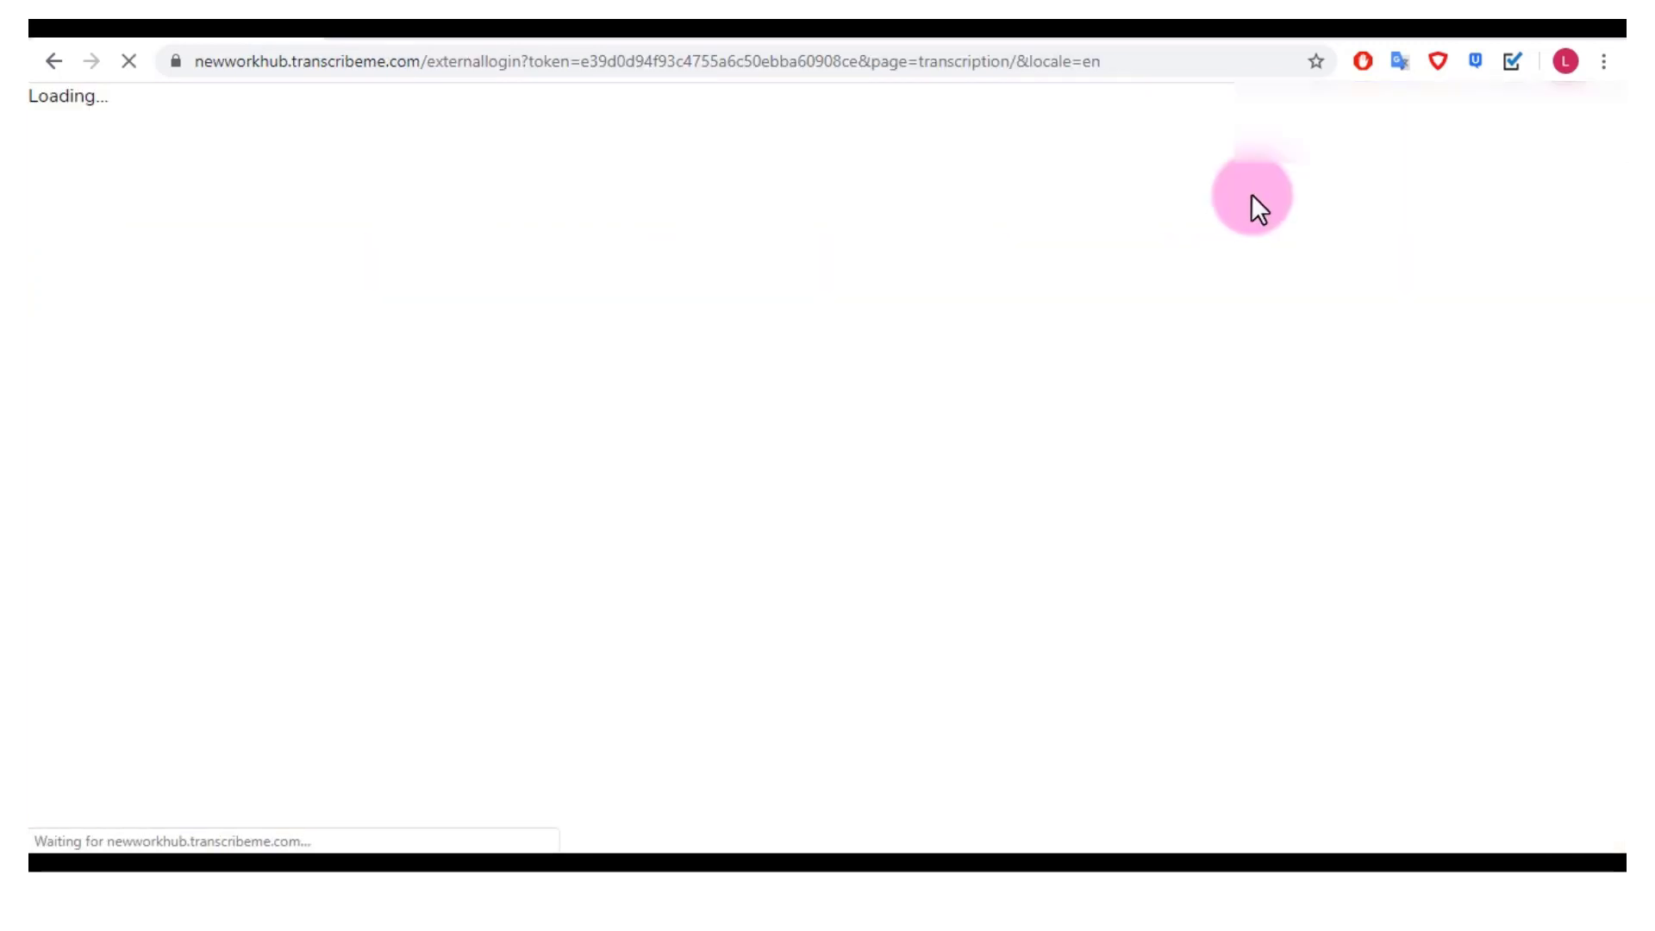